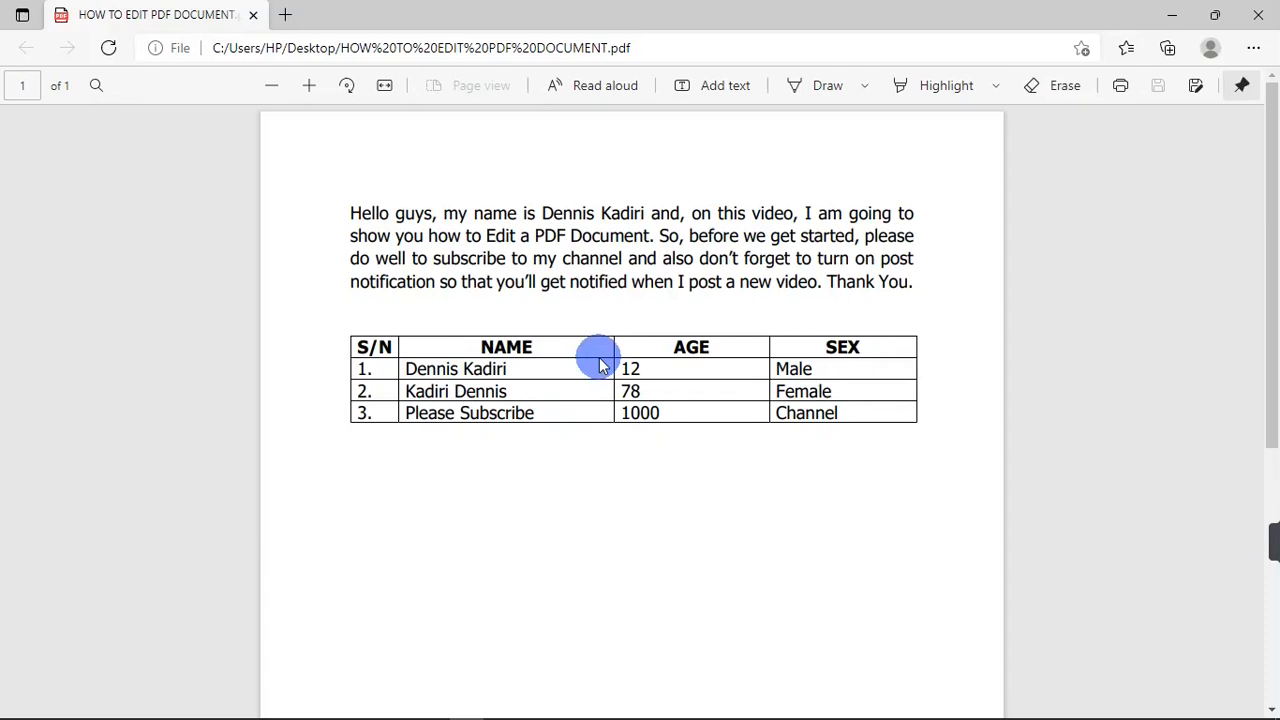
- Close the PDF in the browser and open HOW TO EDIT PDF DOCUMENT from the desktop in Word, accepting its conversion to an editable document
{"action": "left_click", "coordinate": [1258, 10]}
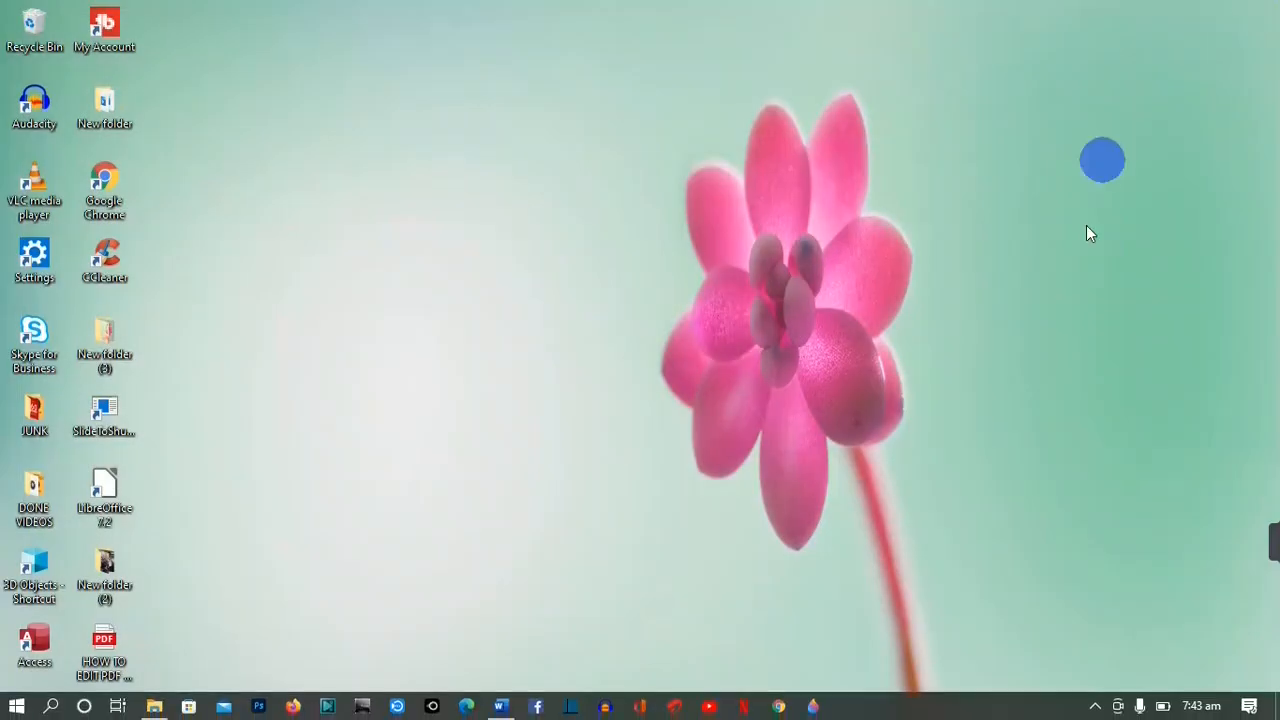
{"action": "left_click", "coordinate": [500, 706]}
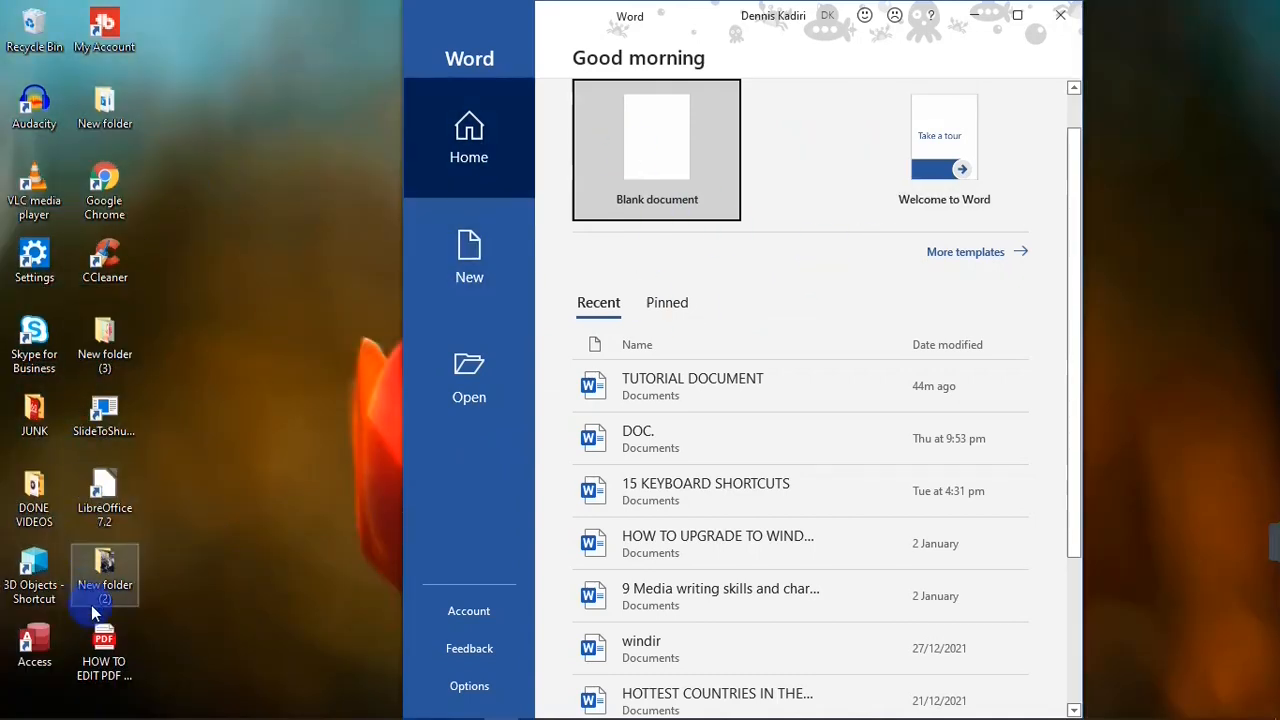
{"action": "left_click", "coordinate": [103, 655]}
{"action": "left_click", "coordinate": [588, 361]}
{"action": "left_click_drag", "start_coordinate": [605, 360], "coordinate": [703, 267]}
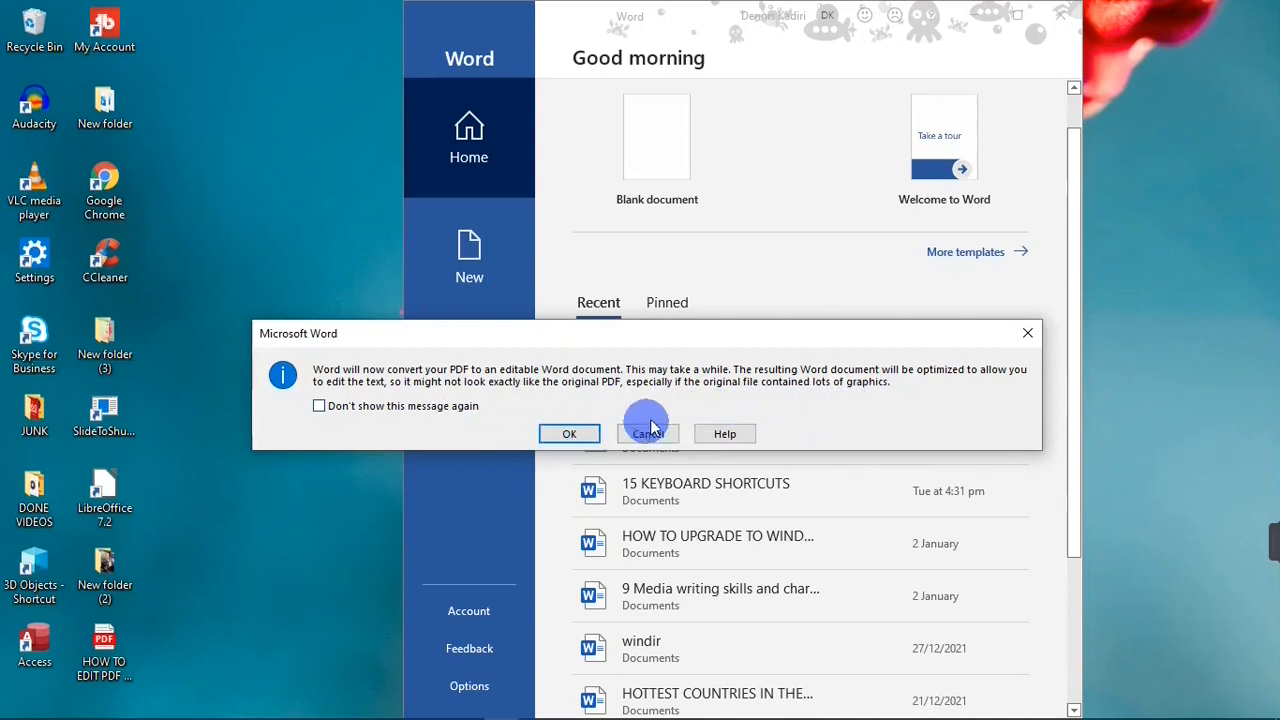
{"action": "left_click", "coordinate": [570, 436]}
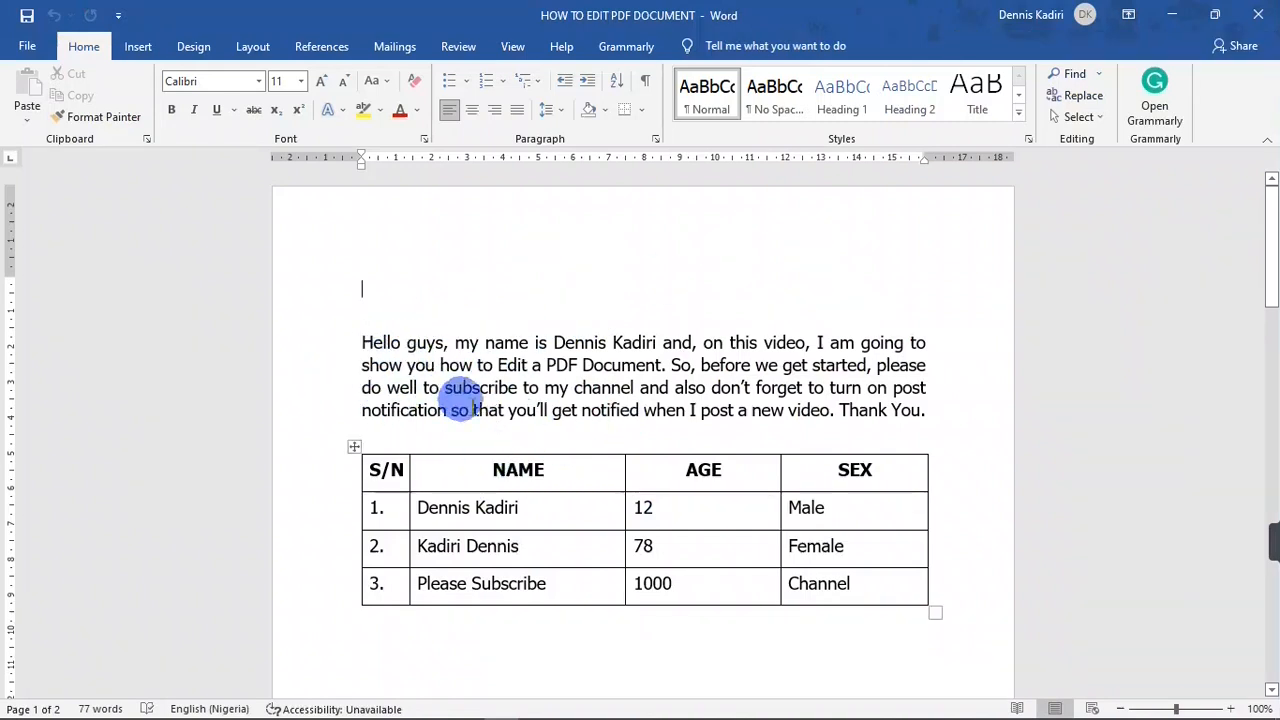
- Insert "theidsn 4i" inside the word "so" in the paragraph and change the age in the first table entry to 15
{"action": "left_click", "coordinate": [493, 522]}
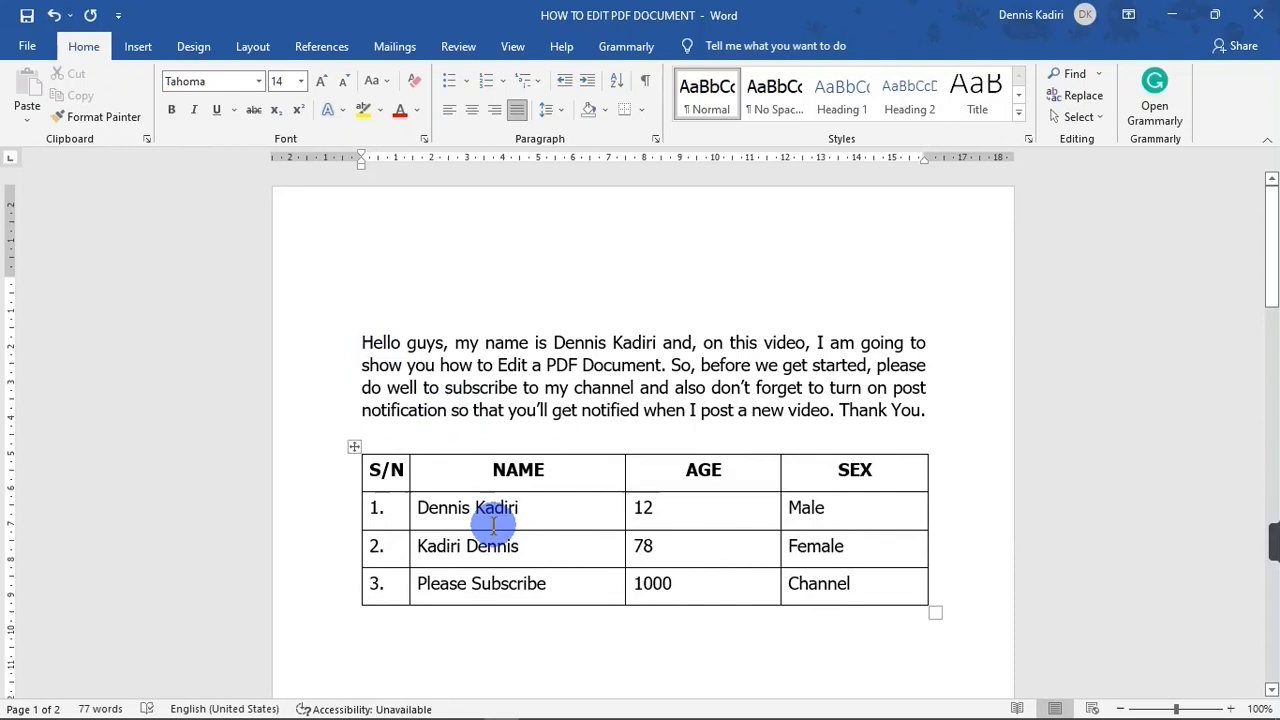
{"action": "type", "text": "theidsn 4i"}
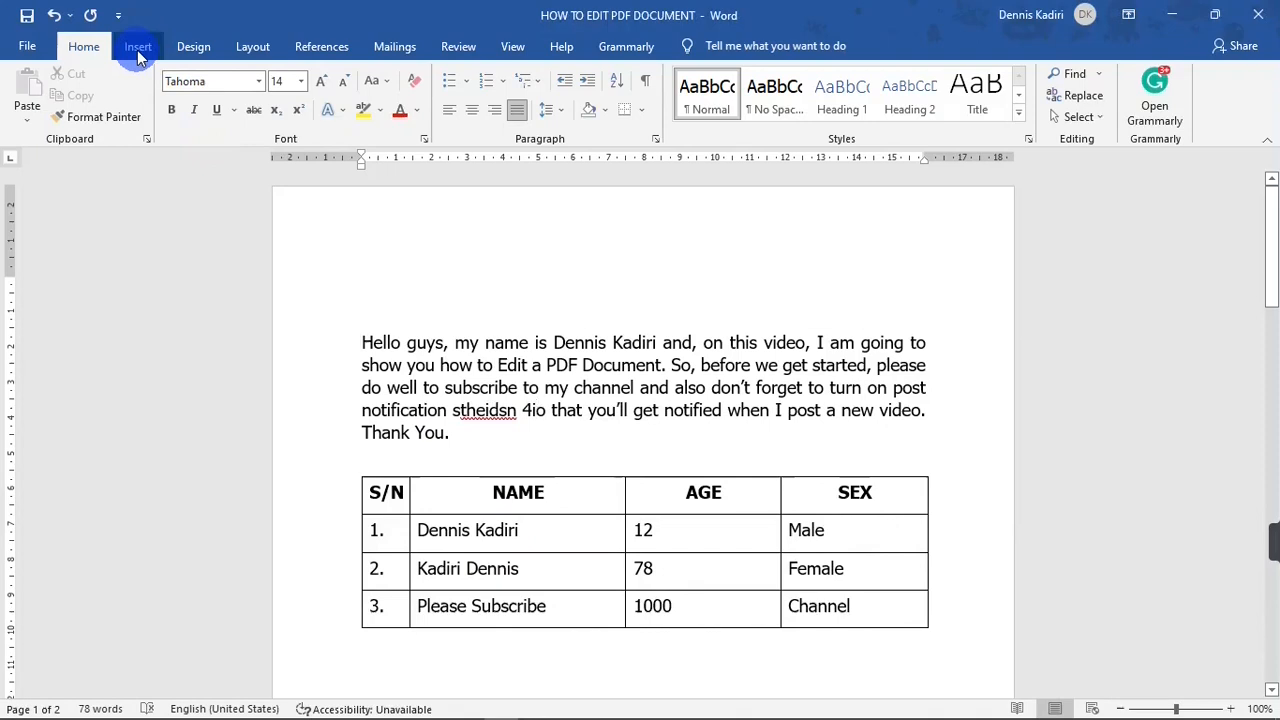
{"action": "left_click", "coordinate": [138, 47]}
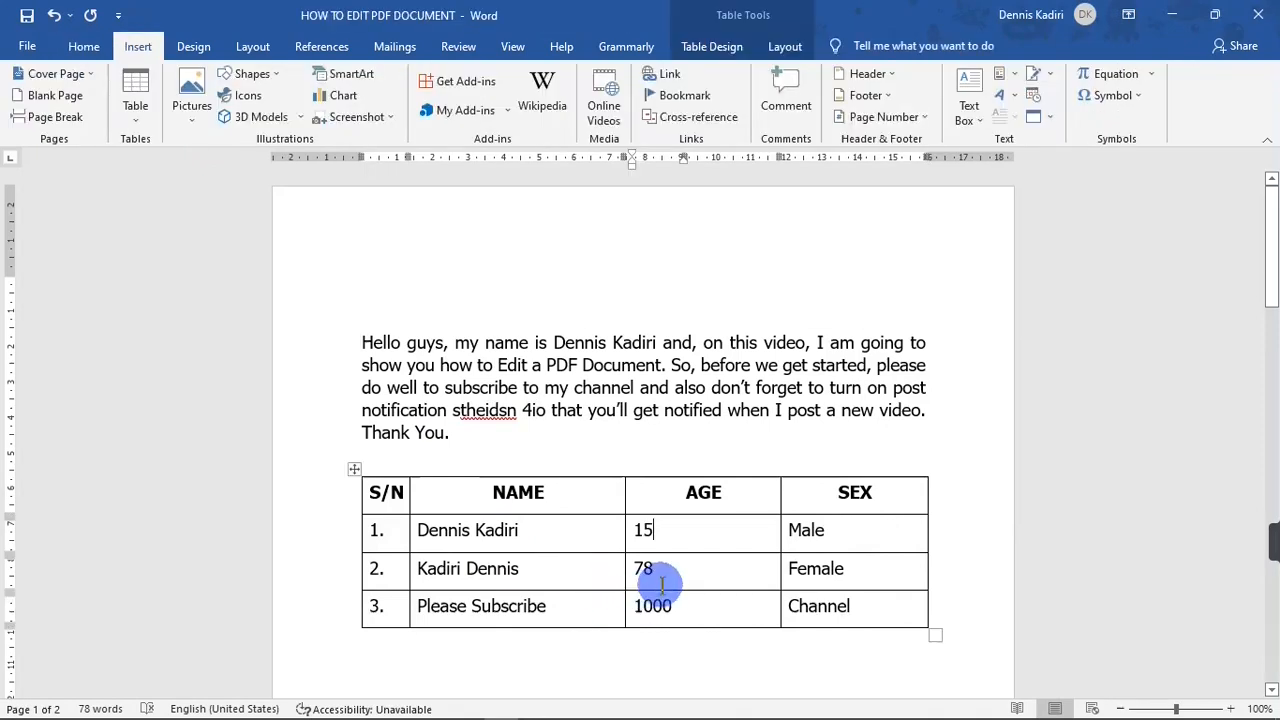
{"action": "left_click_drag", "start_coordinate": [638, 574], "coordinate": [505, 555]}
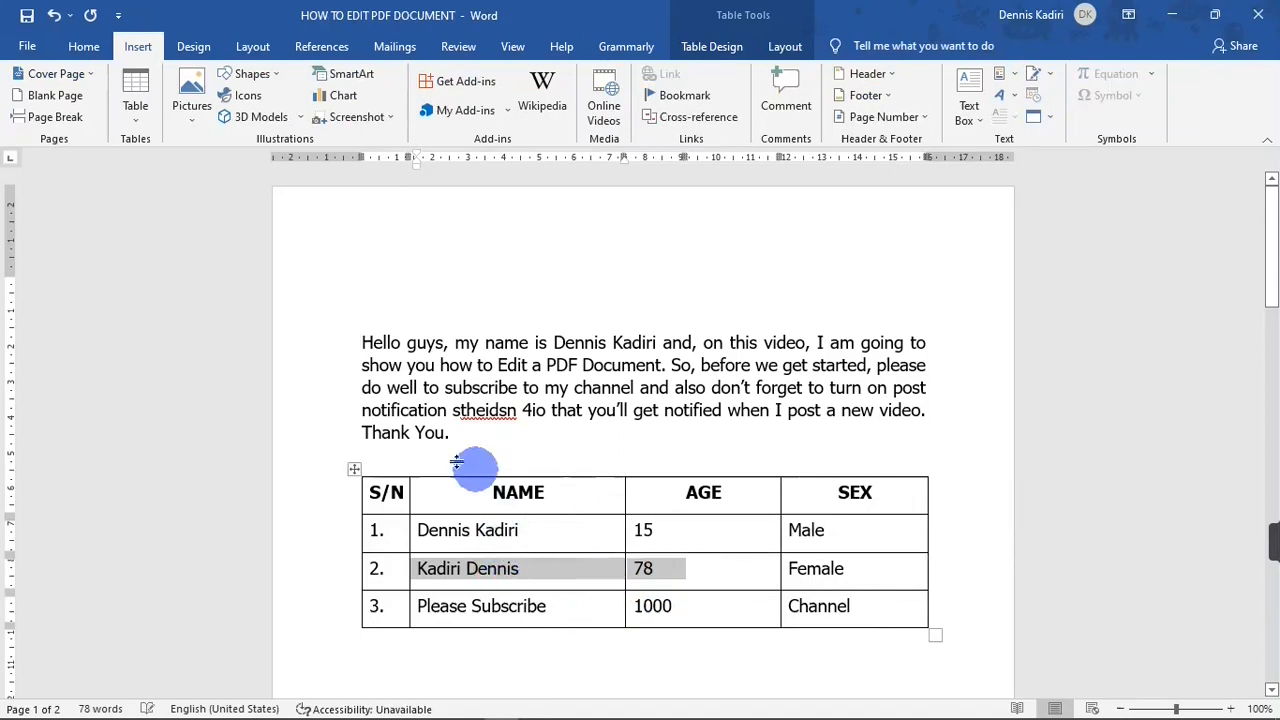
{"action": "left_click", "coordinate": [443, 533]}
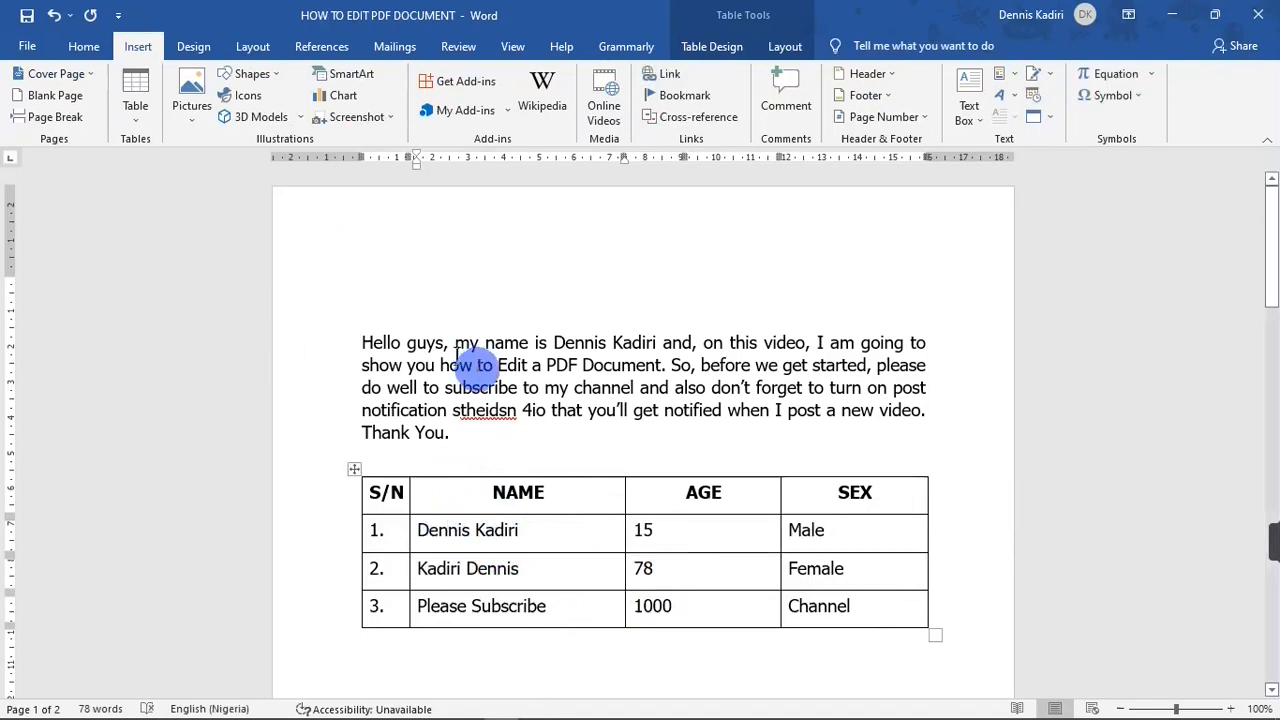
- Try to print the document with Microsoft Print to PDF, choosing the Desktop as the output location
{"action": "left_click", "coordinate": [29, 47]}
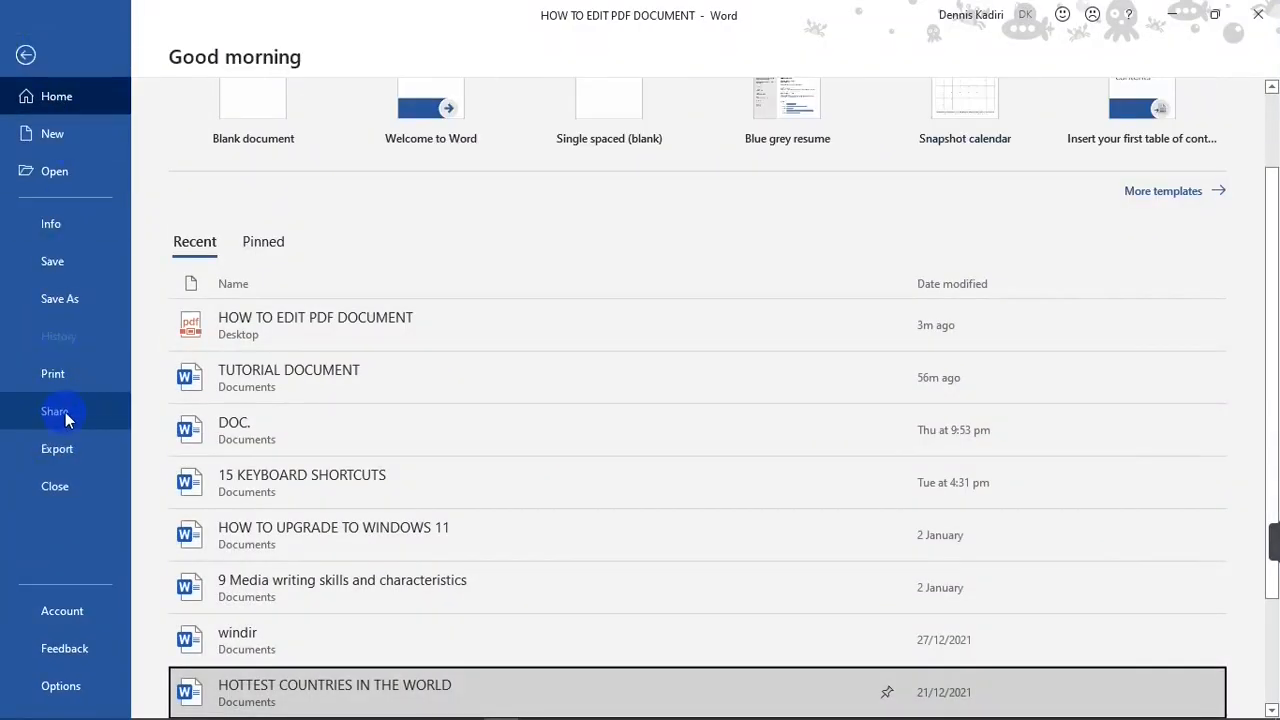
{"action": "left_click", "coordinate": [55, 374]}
{"action": "left_click", "coordinate": [372, 246]}
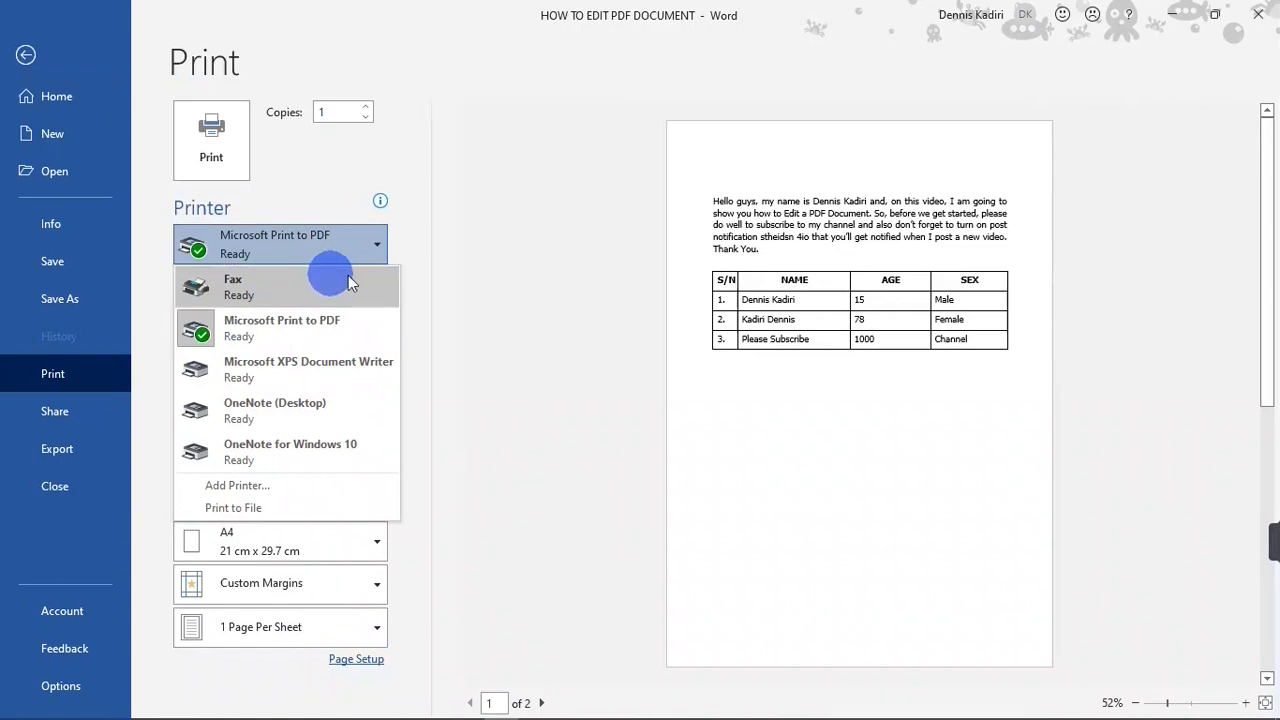
{"action": "left_click", "coordinate": [287, 249]}
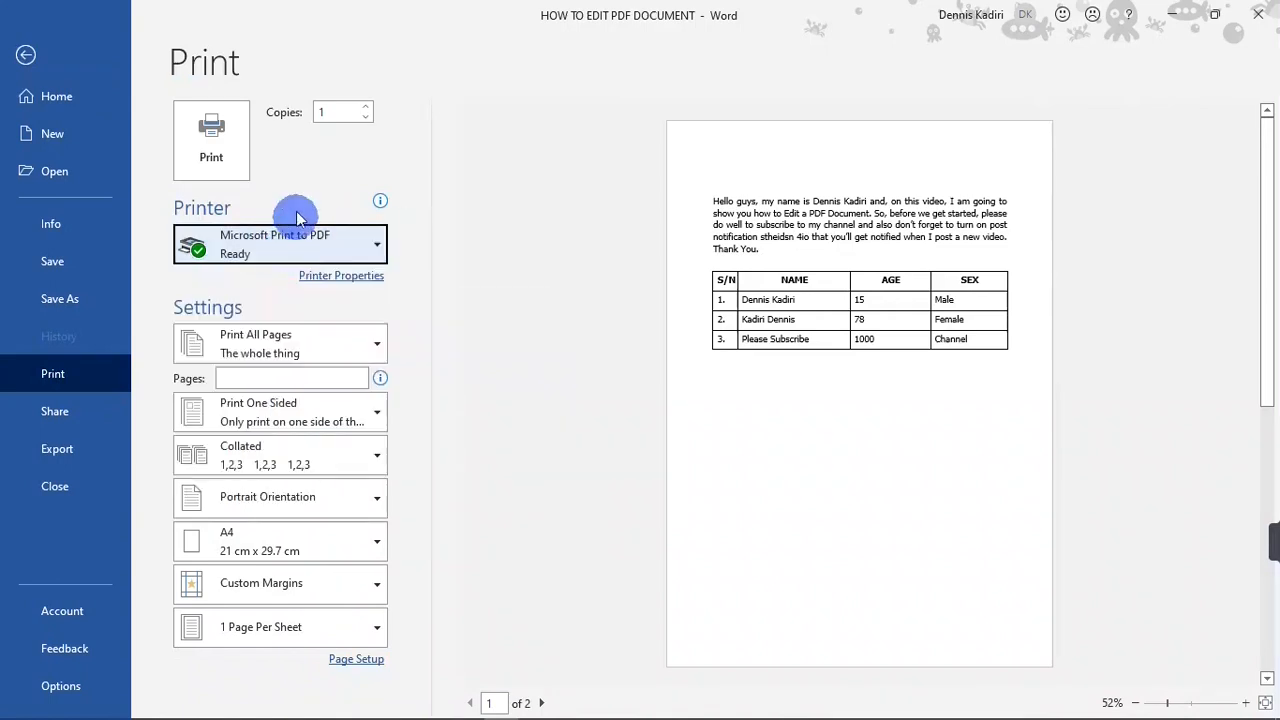
{"action": "left_click", "coordinate": [218, 165]}
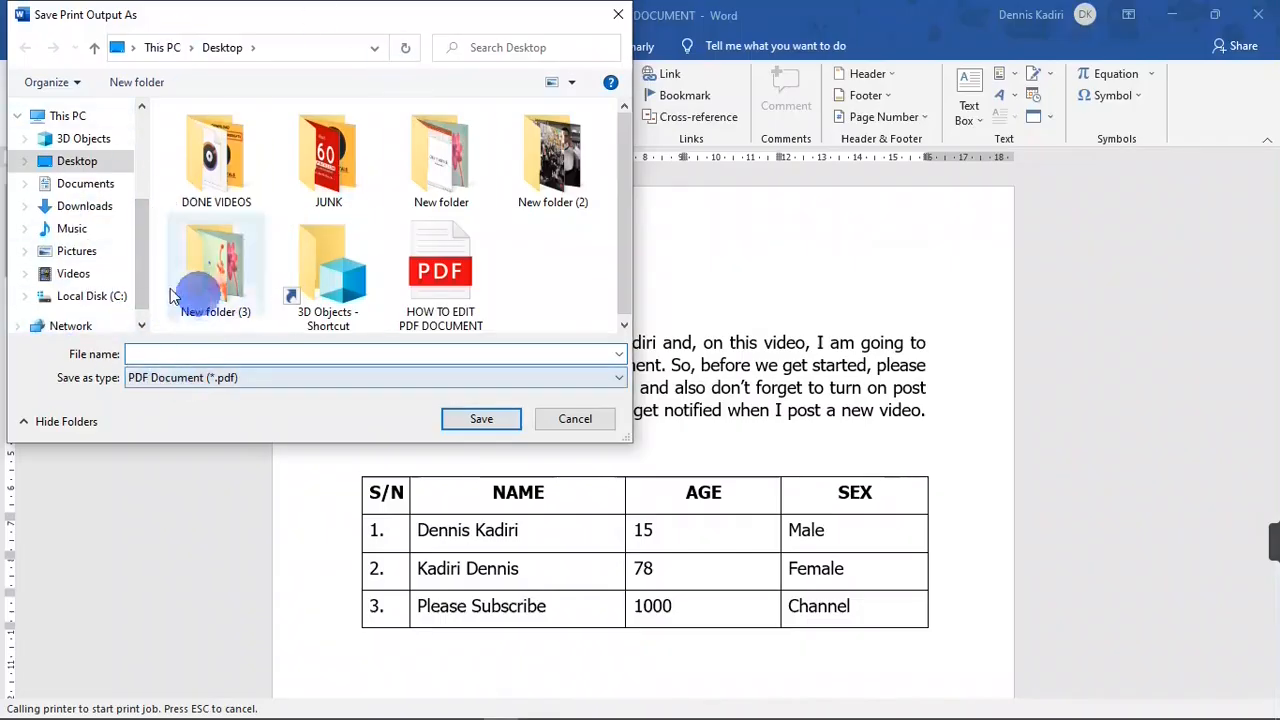
{"action": "left_click", "coordinate": [87, 165]}
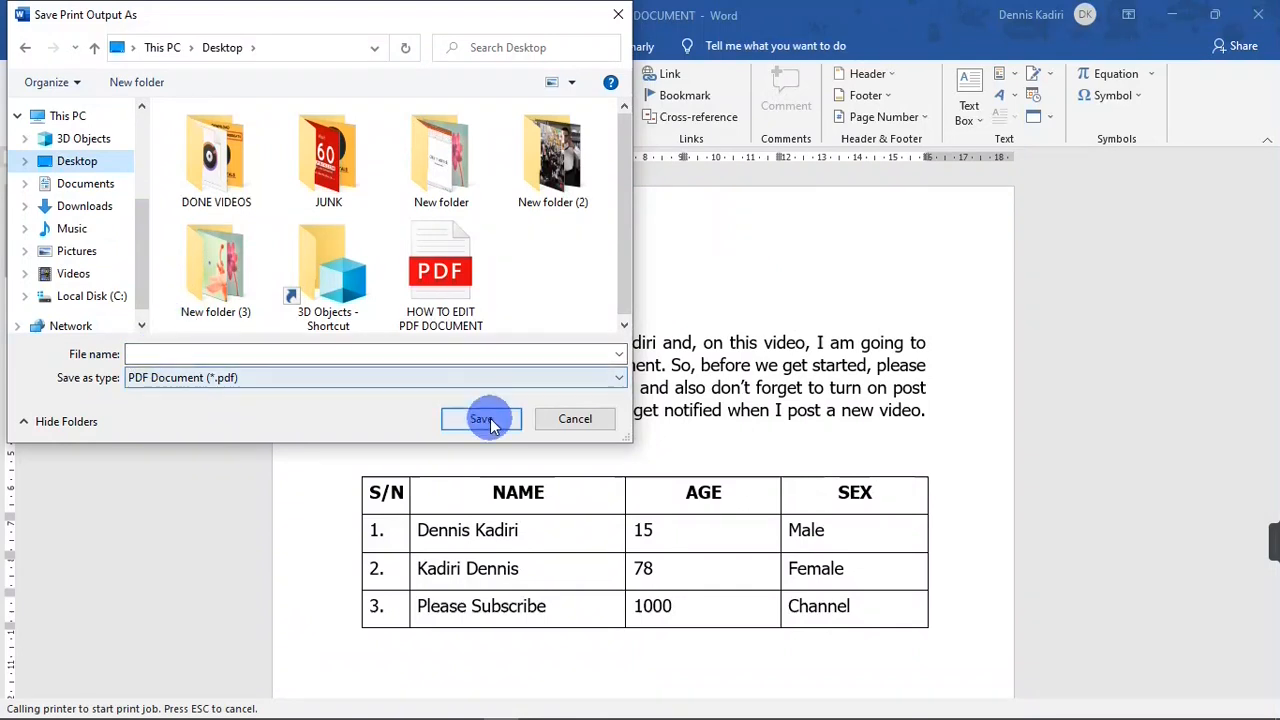
{"action": "left_click", "coordinate": [621, 14]}
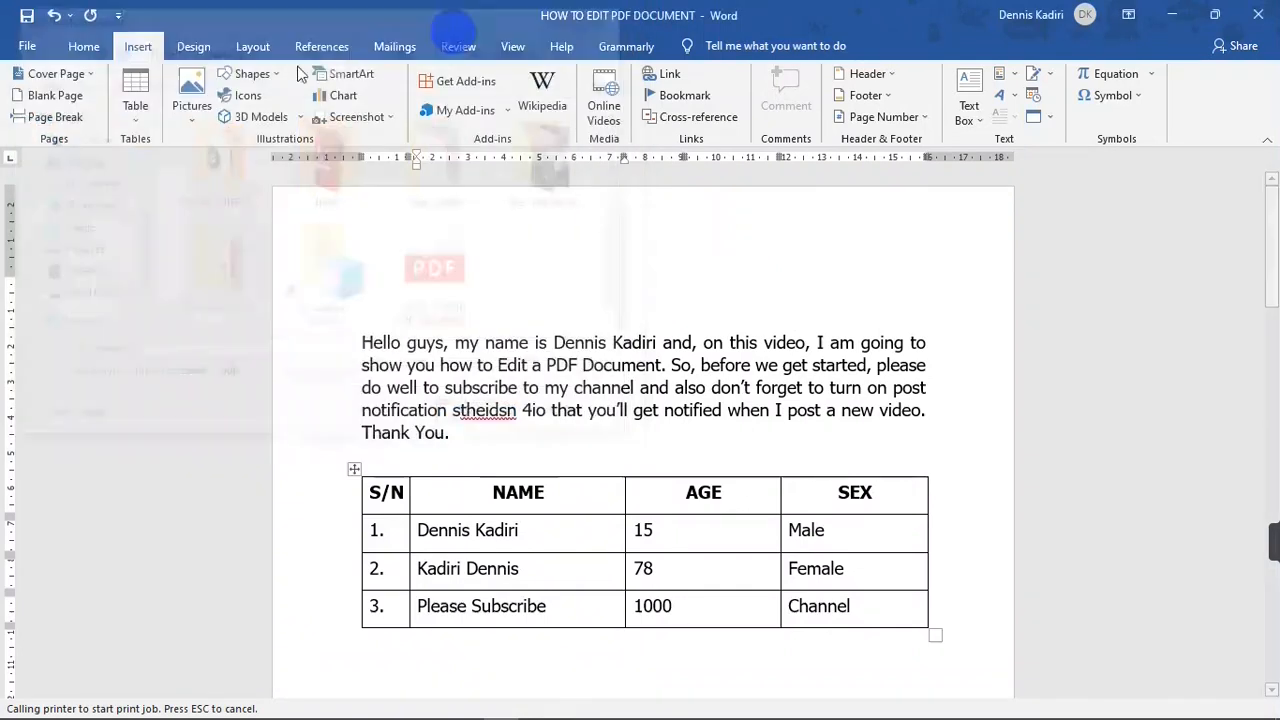
- Start saving a copy as HOW TO EDIT PDF DOCUMENT on the Desktop and choose its output file type
{"action": "left_click", "coordinate": [27, 50]}
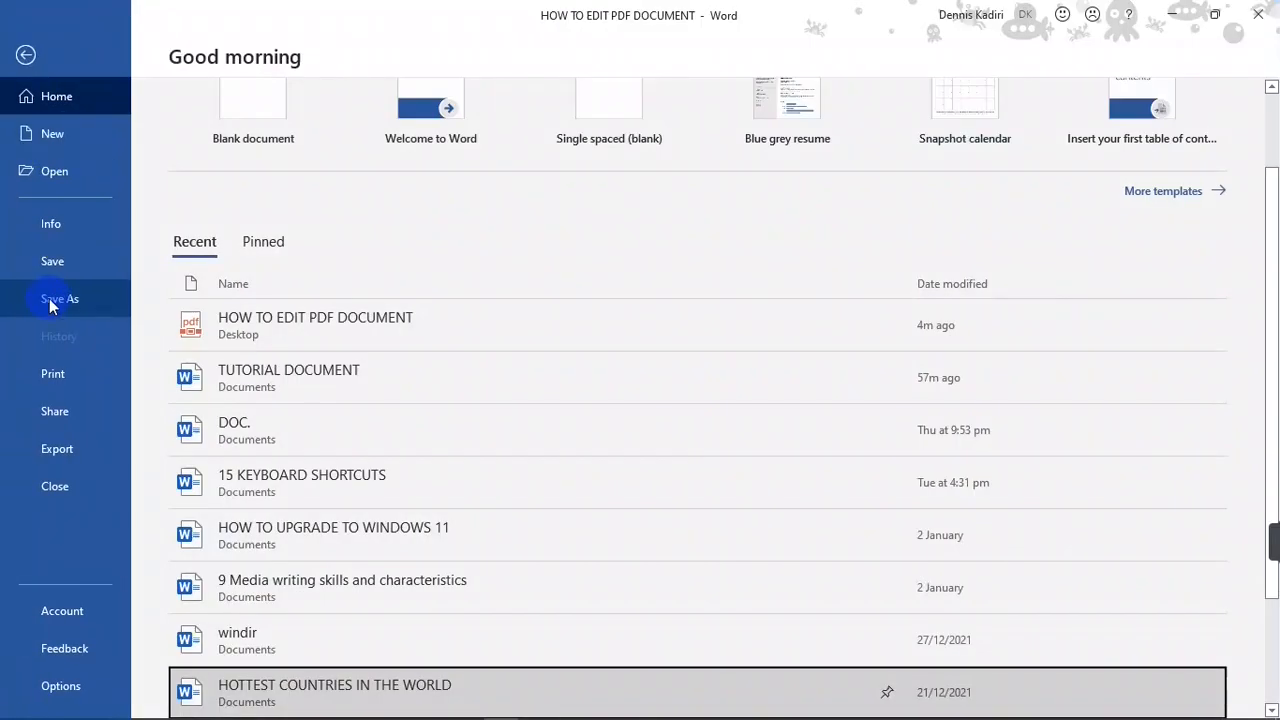
{"action": "left_click", "coordinate": [49, 298]}
{"action": "left_click", "coordinate": [192, 360]}
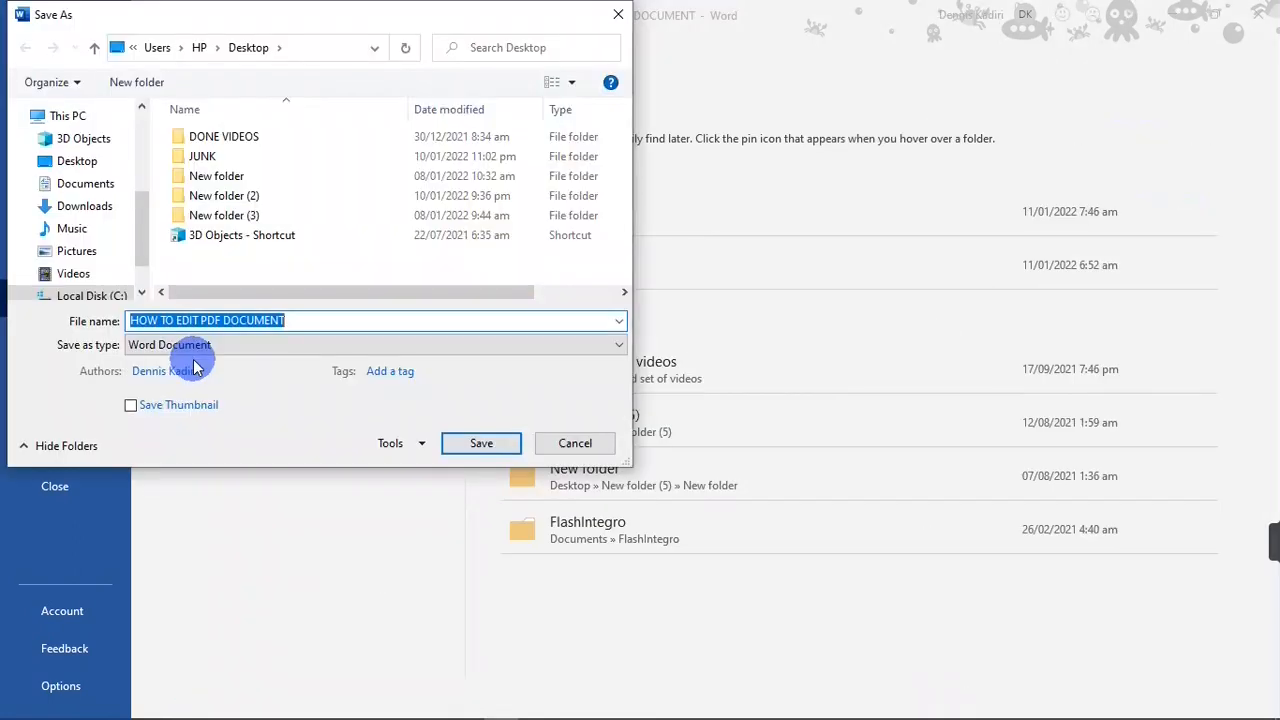
{"action": "left_click", "coordinate": [94, 168]}
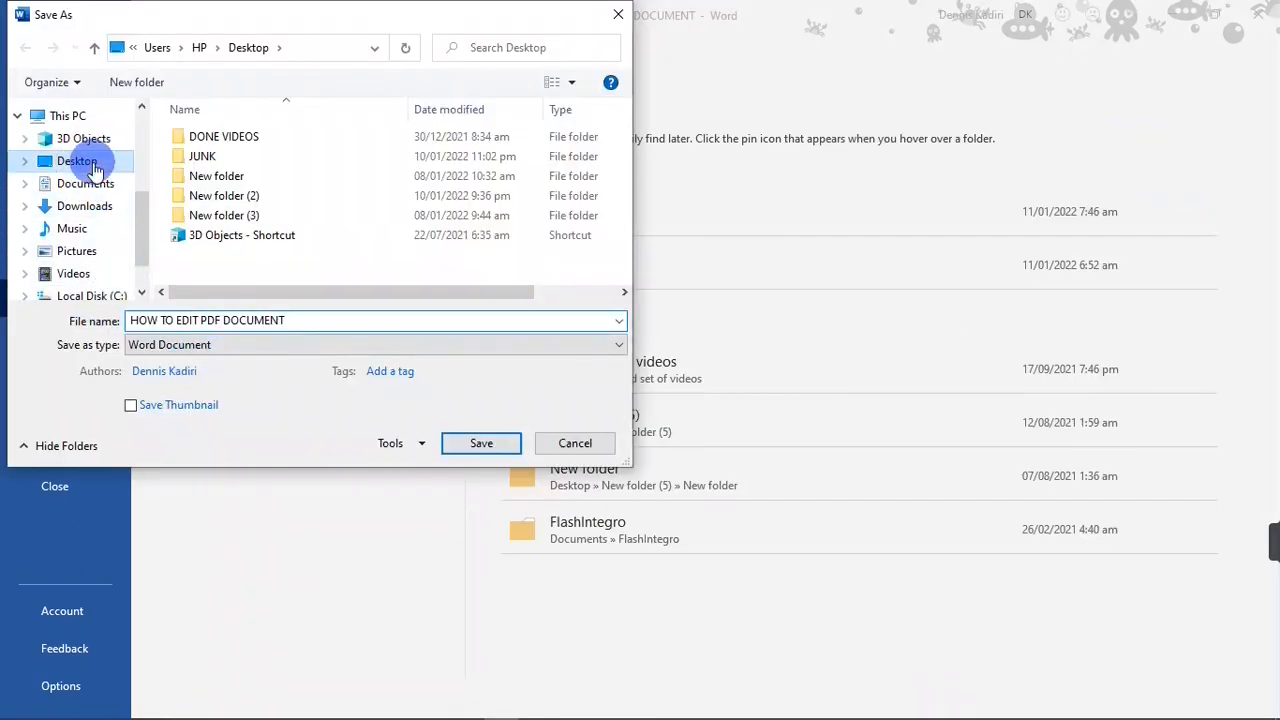
{"action": "left_click", "coordinate": [296, 320]}
{"action": "left_click", "coordinate": [323, 343]}
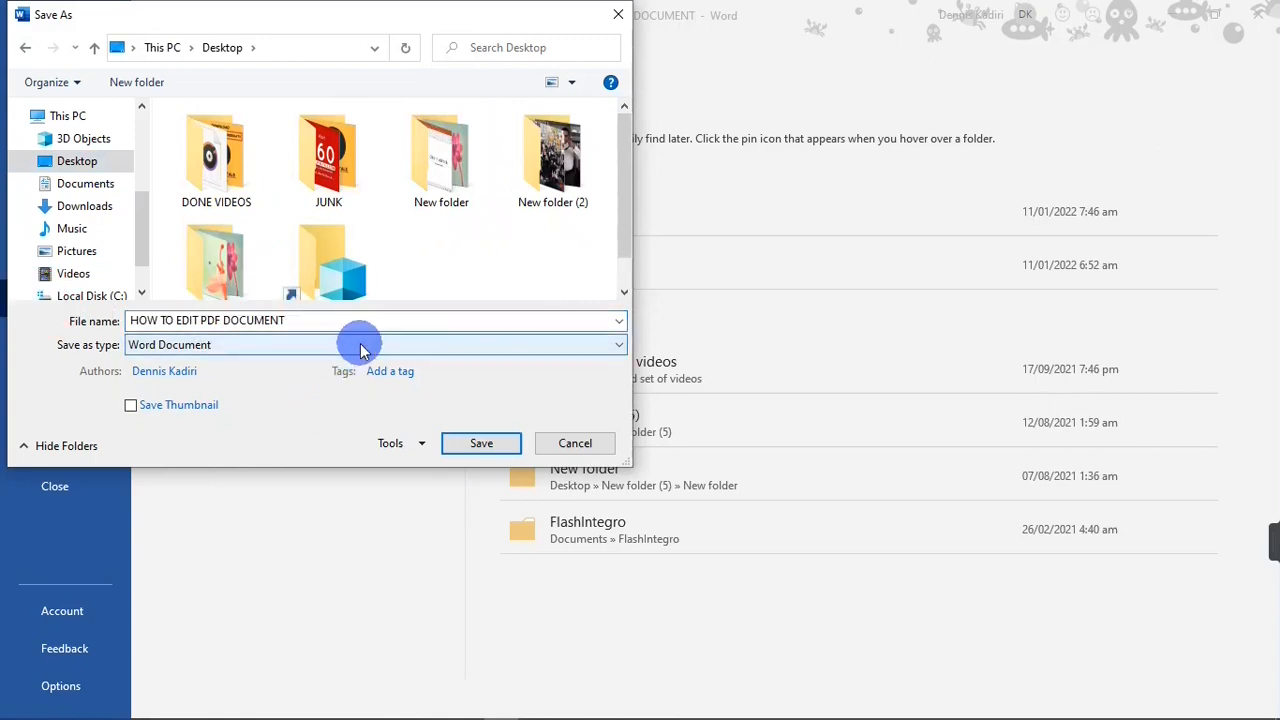
{"action": "left_click", "coordinate": [288, 457]}
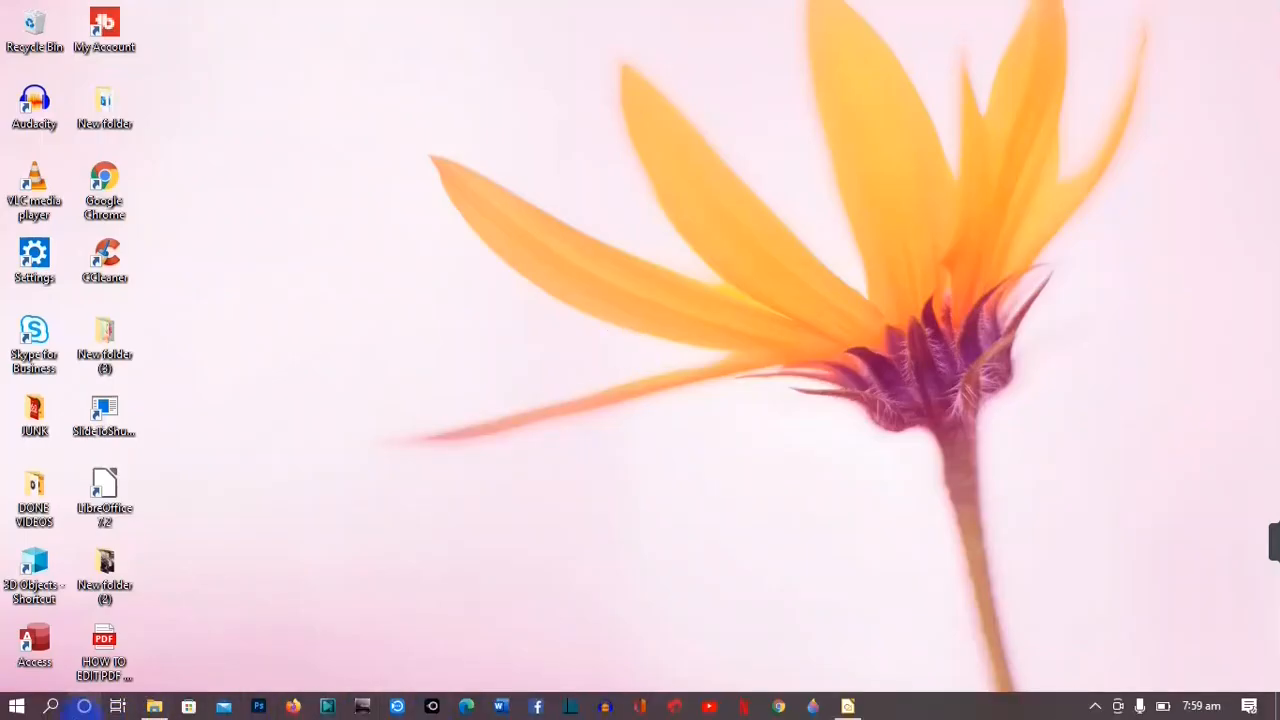
- Search Windows for "libreoffice draw" and launch LibreOffice Draw
{"action": "left_click", "coordinate": [50, 706]}
{"action": "type", "text": "lib"}
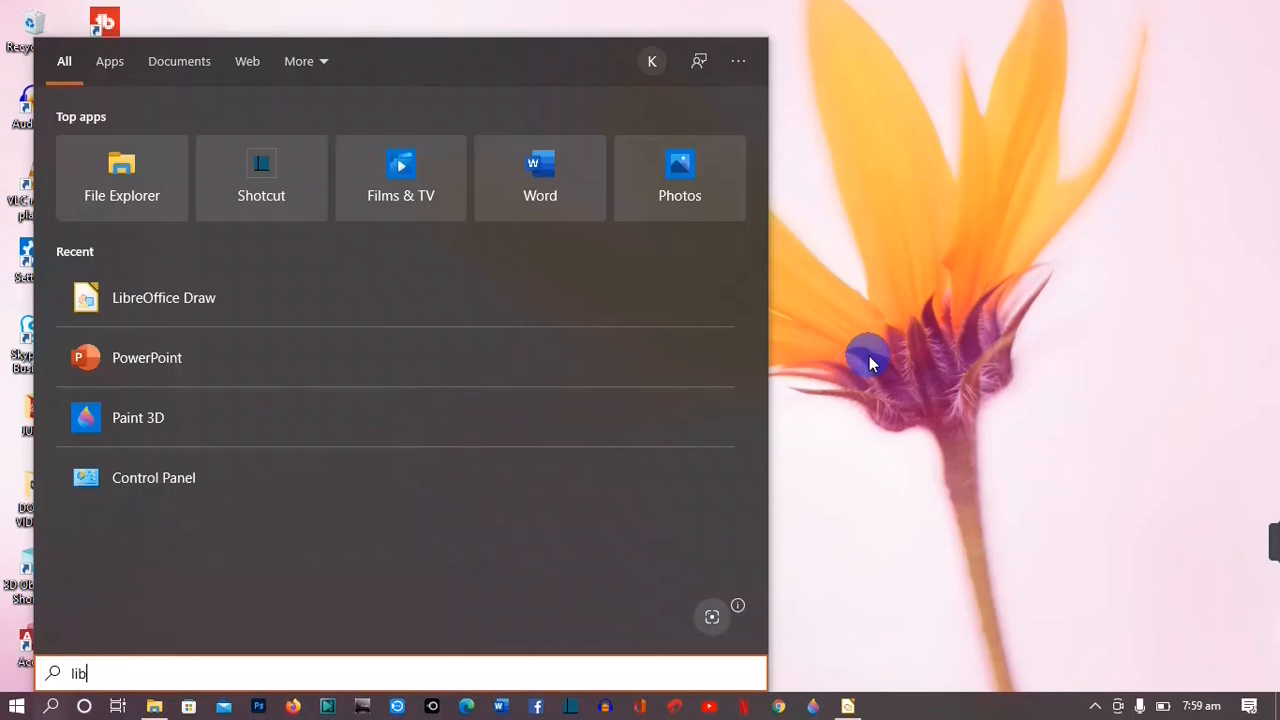
{"action": "type", "text": "reoffice draw"}
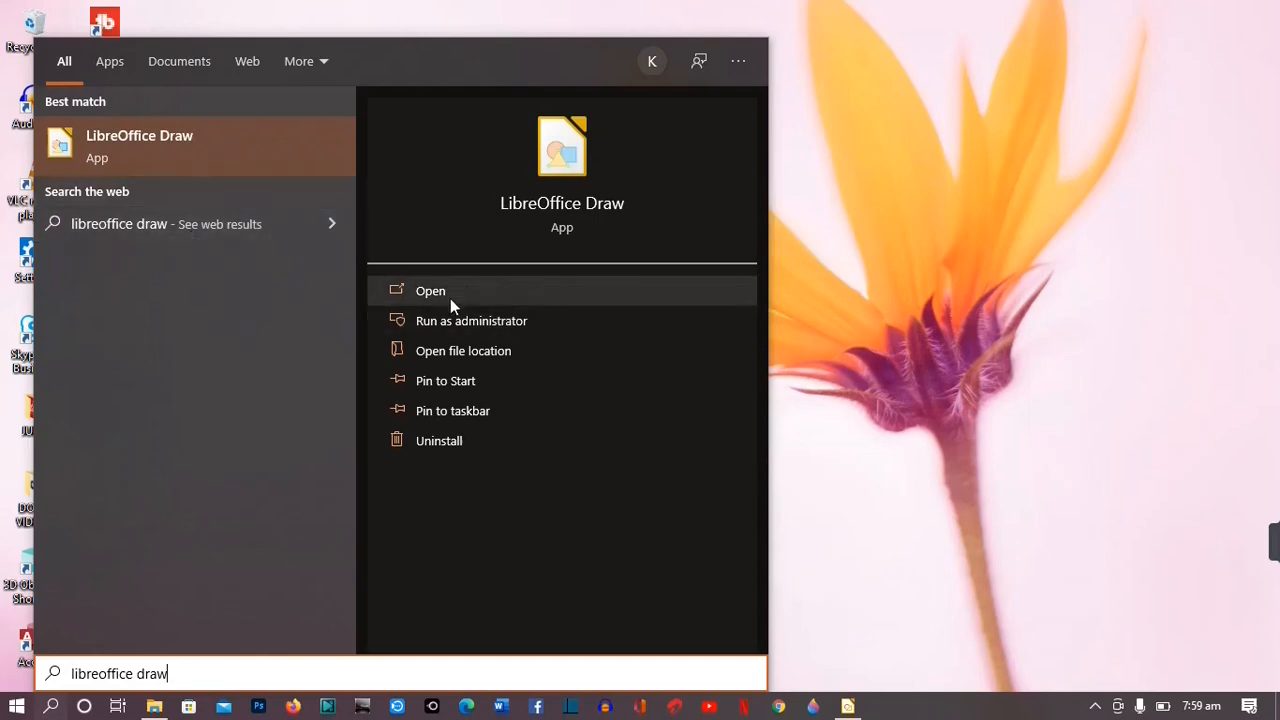
{"action": "left_click", "coordinate": [1034, 143]}
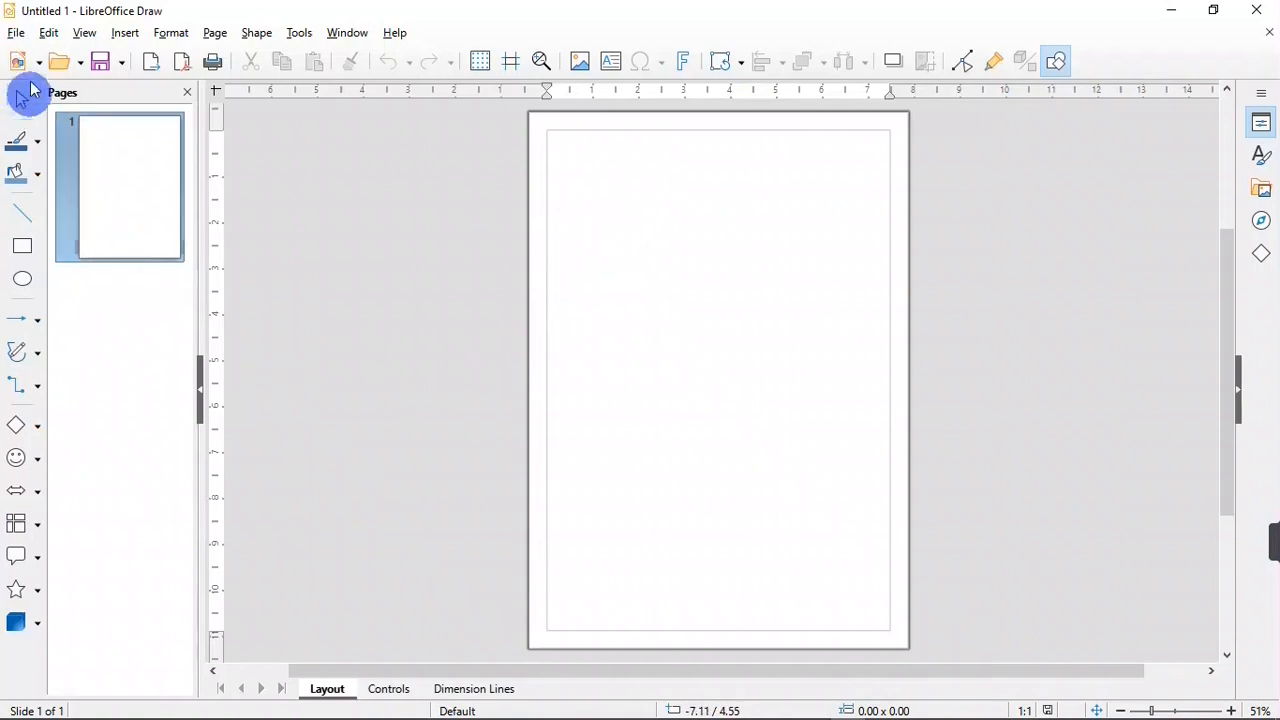
- Open the HOW TO EDIT PDF DOCUMENT PDF from the Desktop for editing
{"action": "left_click", "coordinate": [15, 34]}
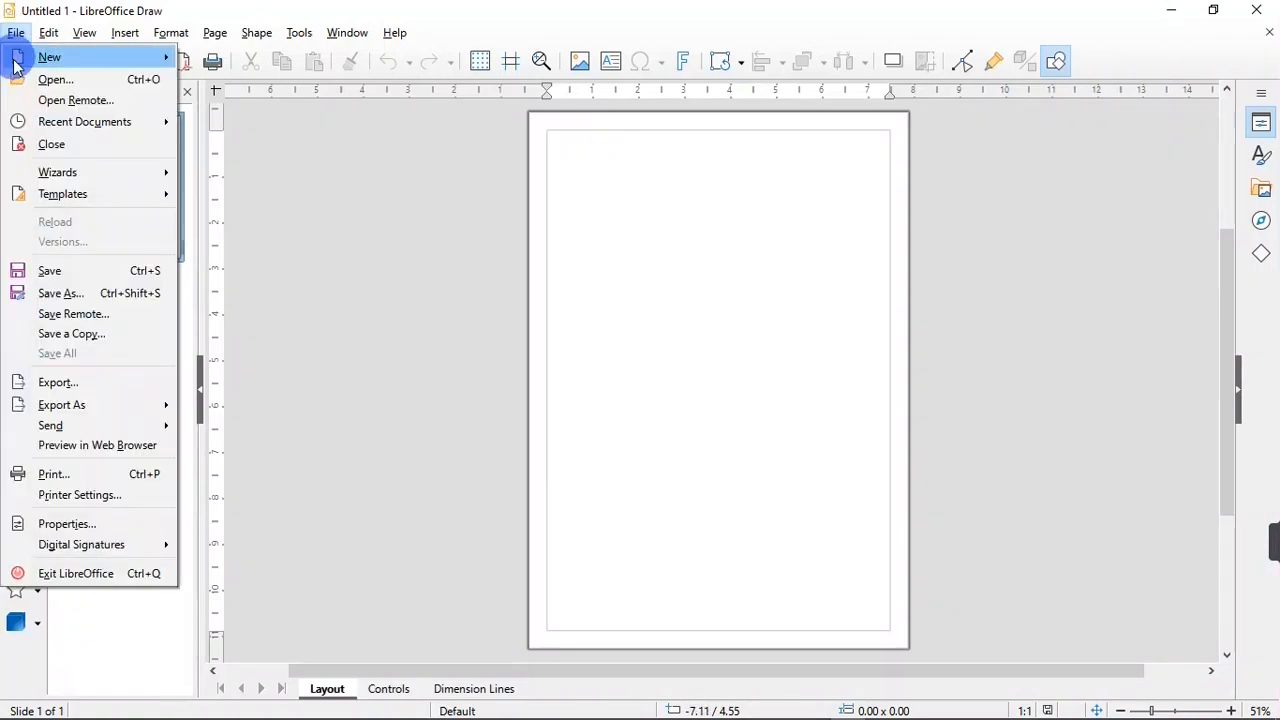
{"action": "left_click", "coordinate": [56, 88]}
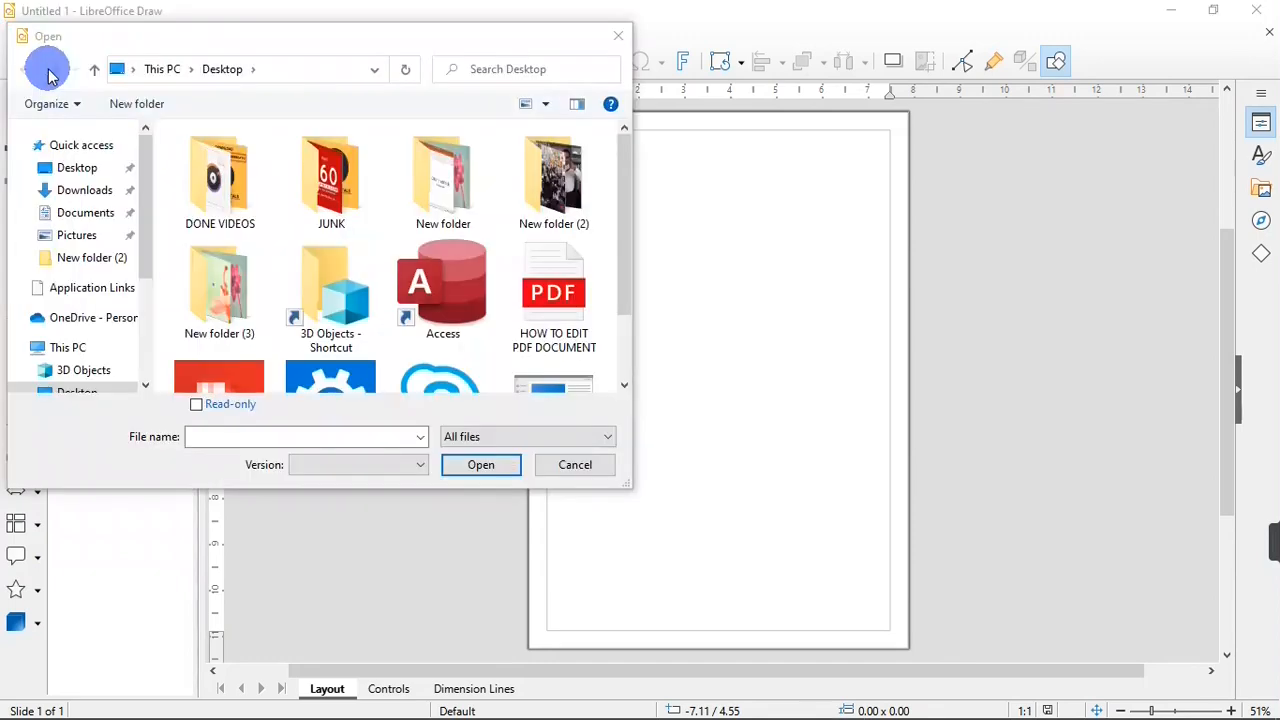
{"action": "left_click", "coordinate": [92, 172]}
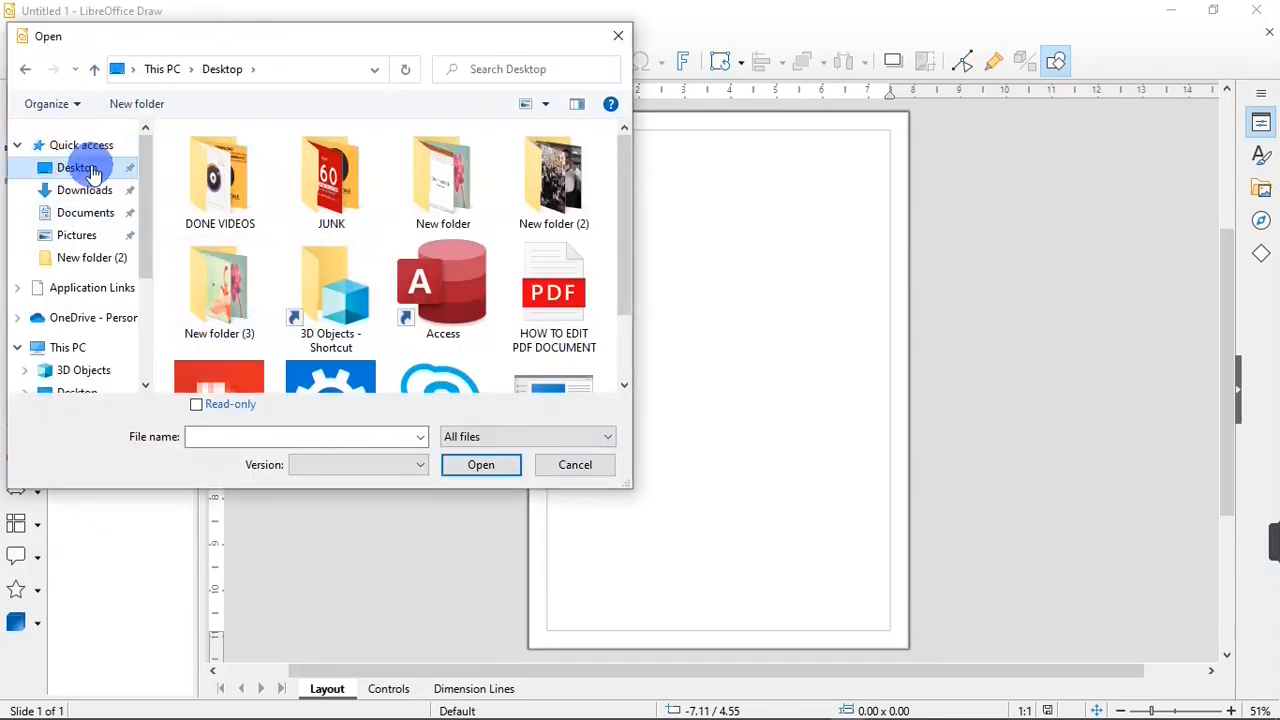
{"action": "left_click", "coordinate": [560, 288]}
{"action": "left_click", "coordinate": [488, 466]}
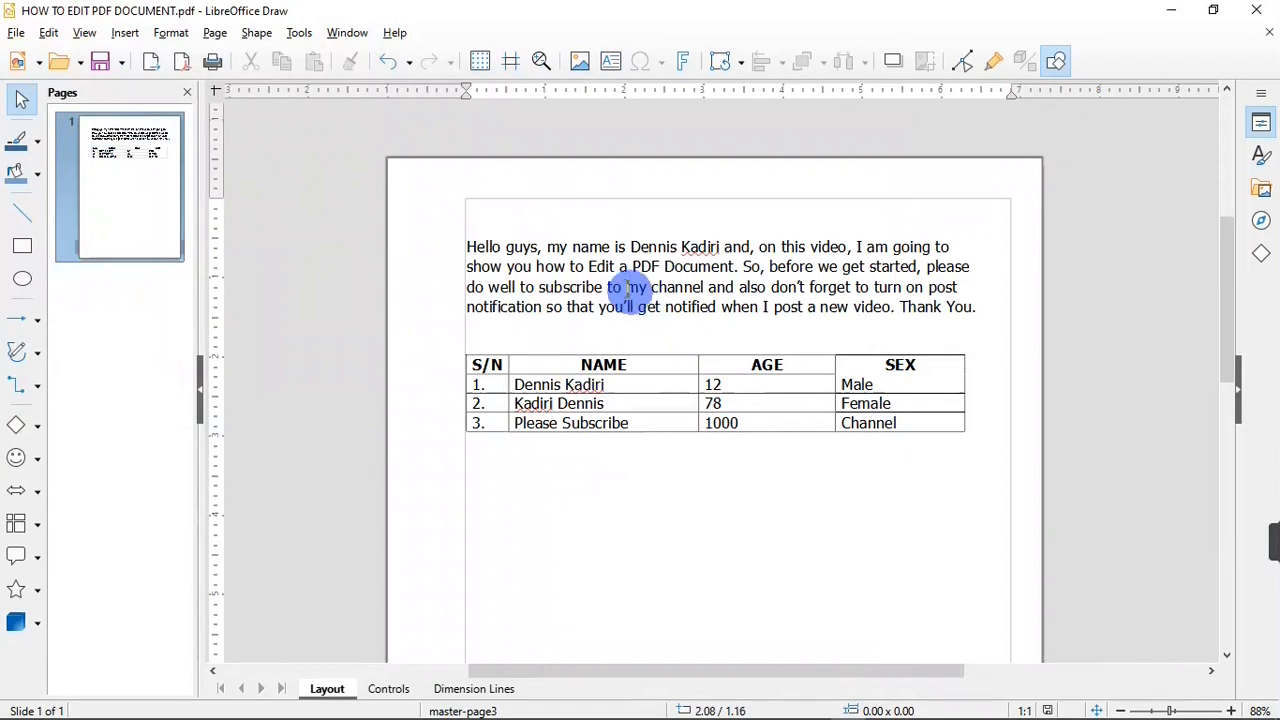
- Insert an "o" before "my" in the paragraph's third line, and show the text and page properties before hiding them again
{"action": "left_click", "coordinate": [628, 287]}
{"action": "type", "text": "oeit"}
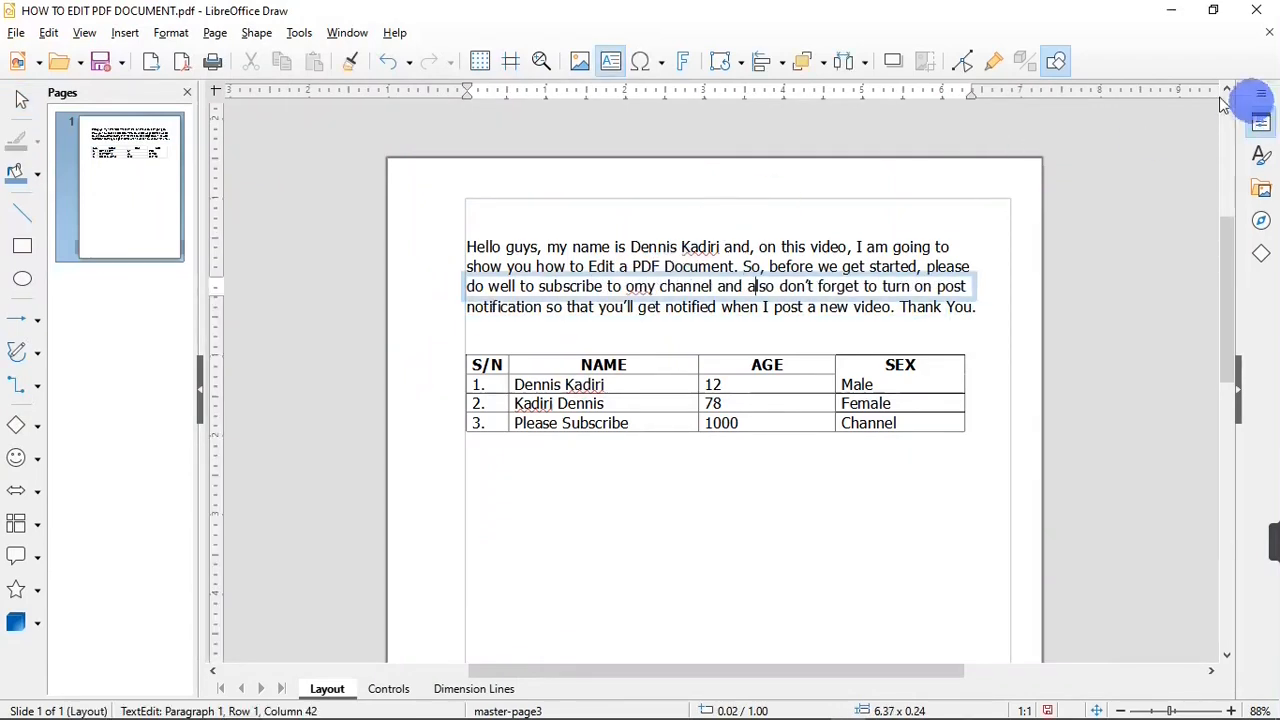
{"action": "left_click", "coordinate": [1261, 124]}
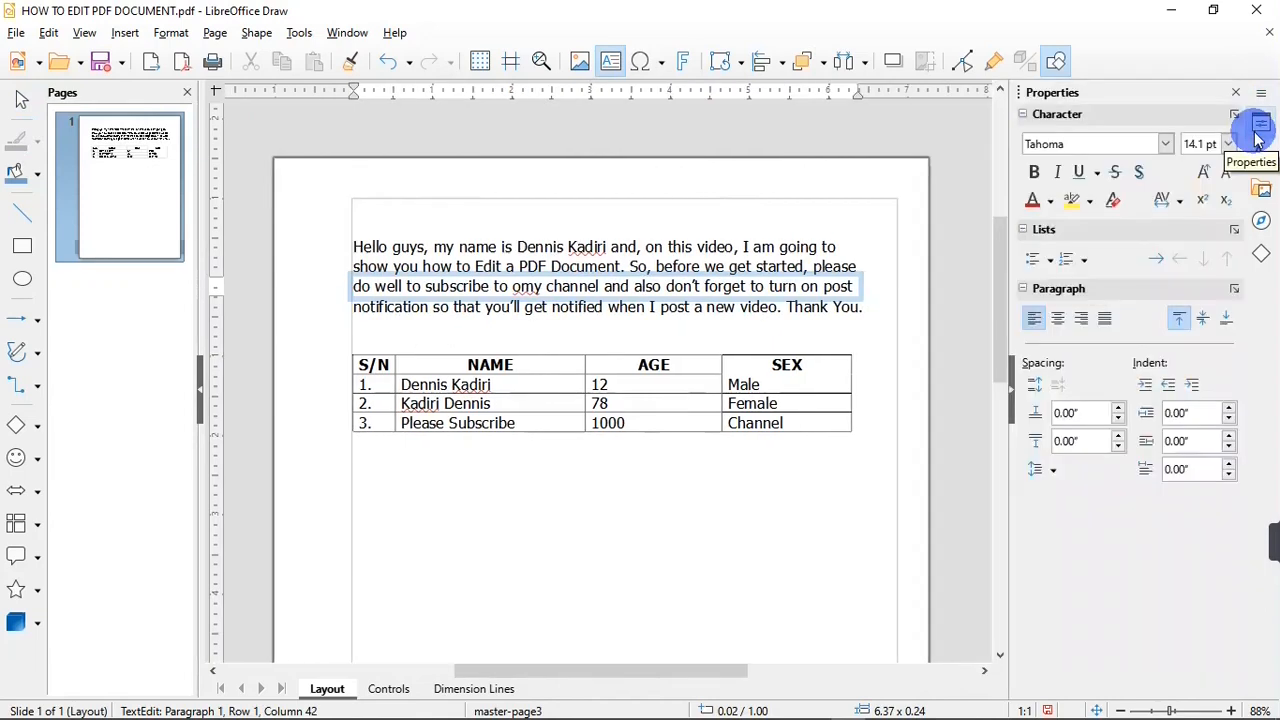
{"action": "left_click", "coordinate": [700, 492]}
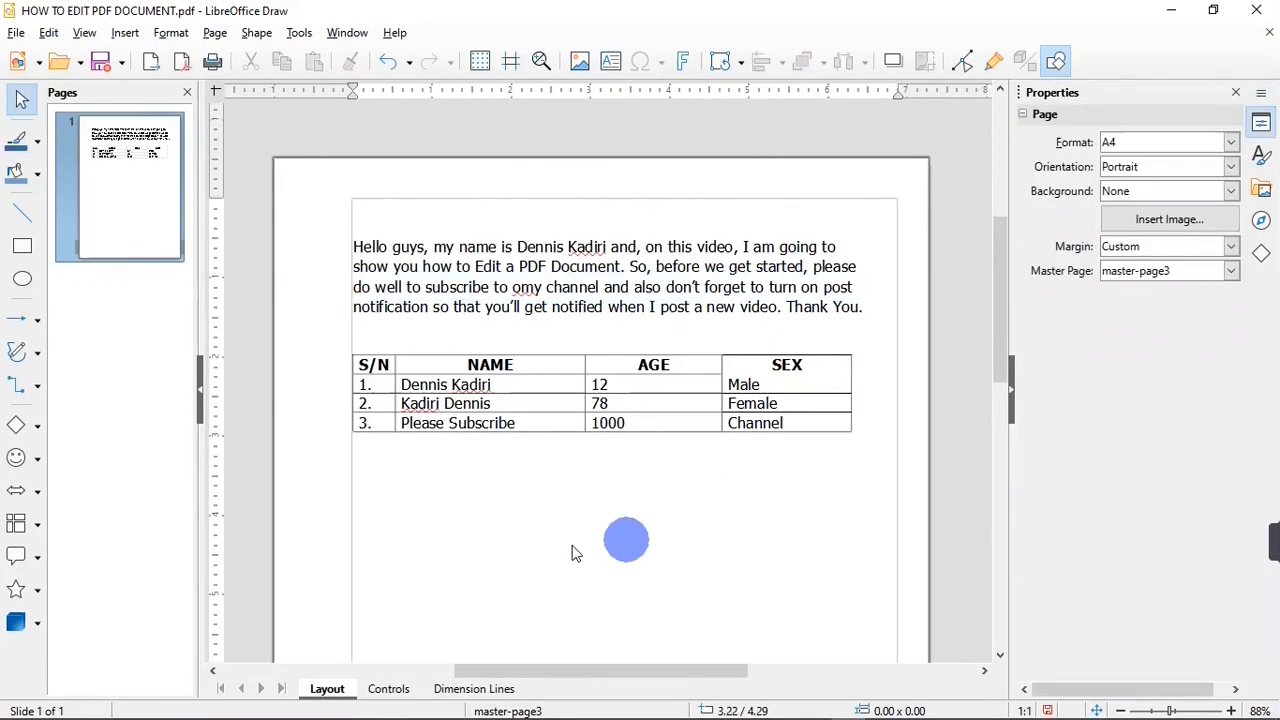
{"action": "left_click", "coordinate": [1236, 93]}
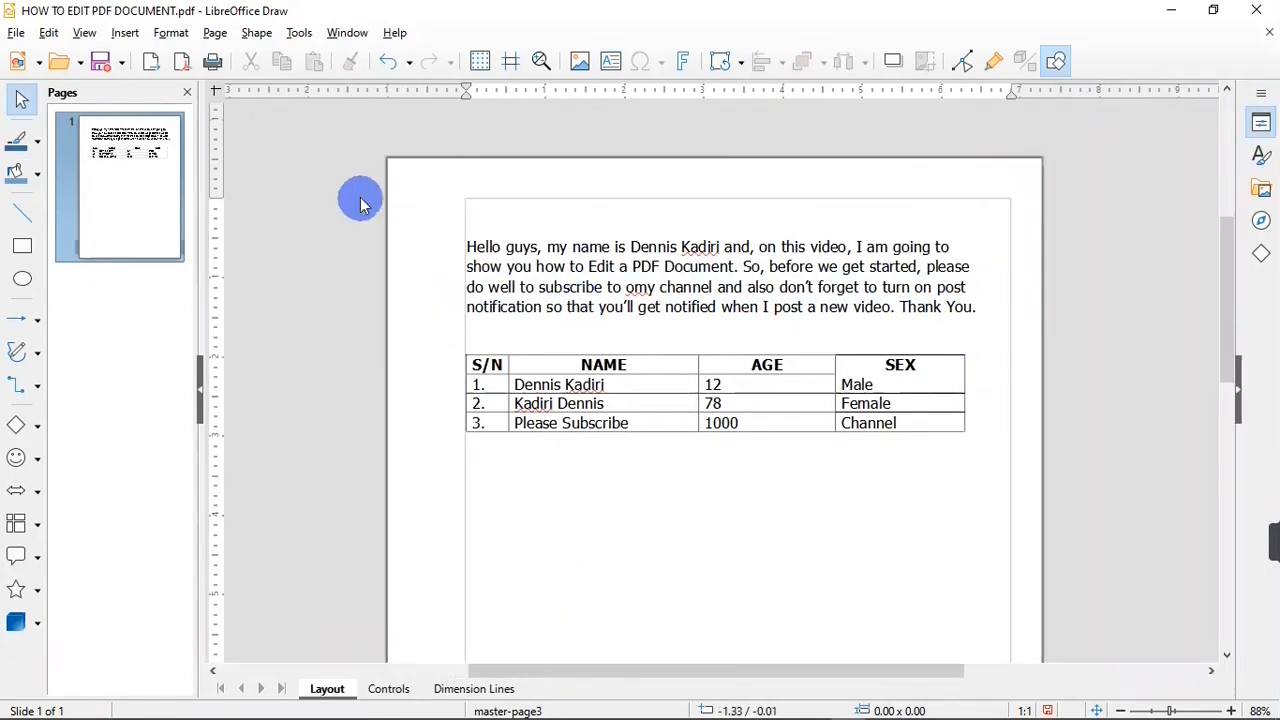
{"action": "left_click", "coordinate": [125, 40]}
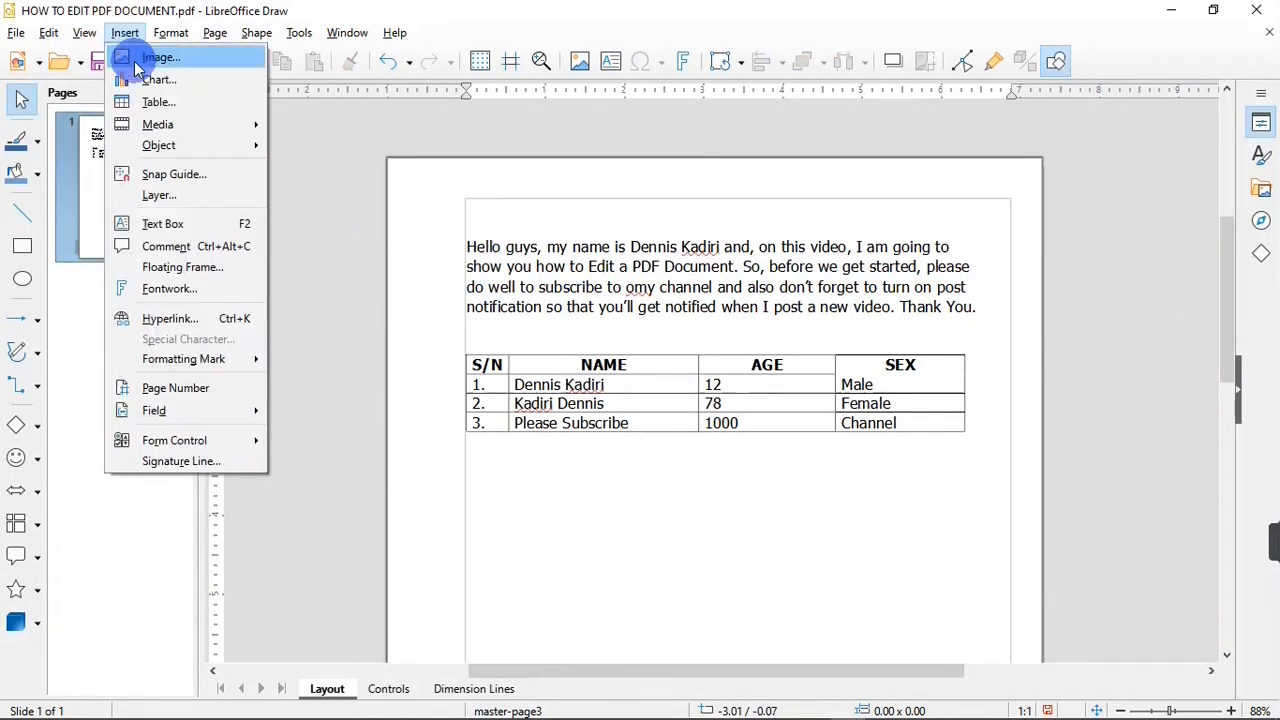
{"action": "left_click", "coordinate": [137, 67]}
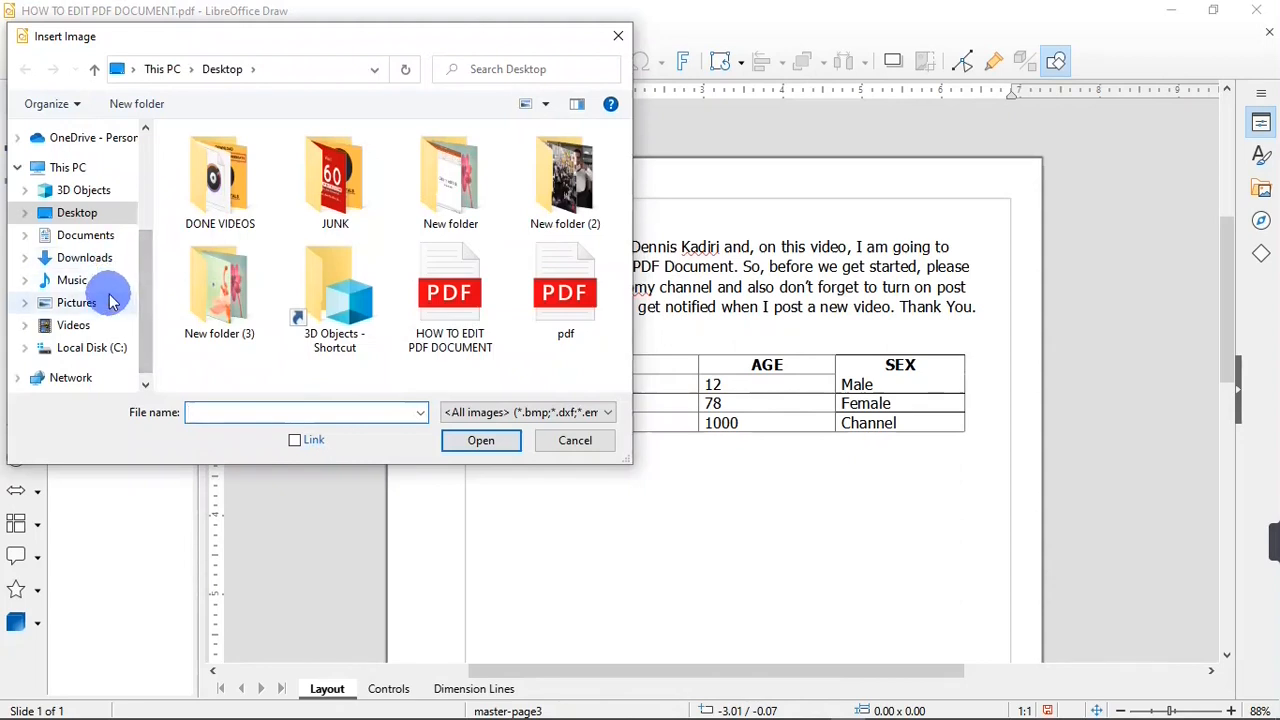
{"action": "left_click", "coordinate": [110, 303]}
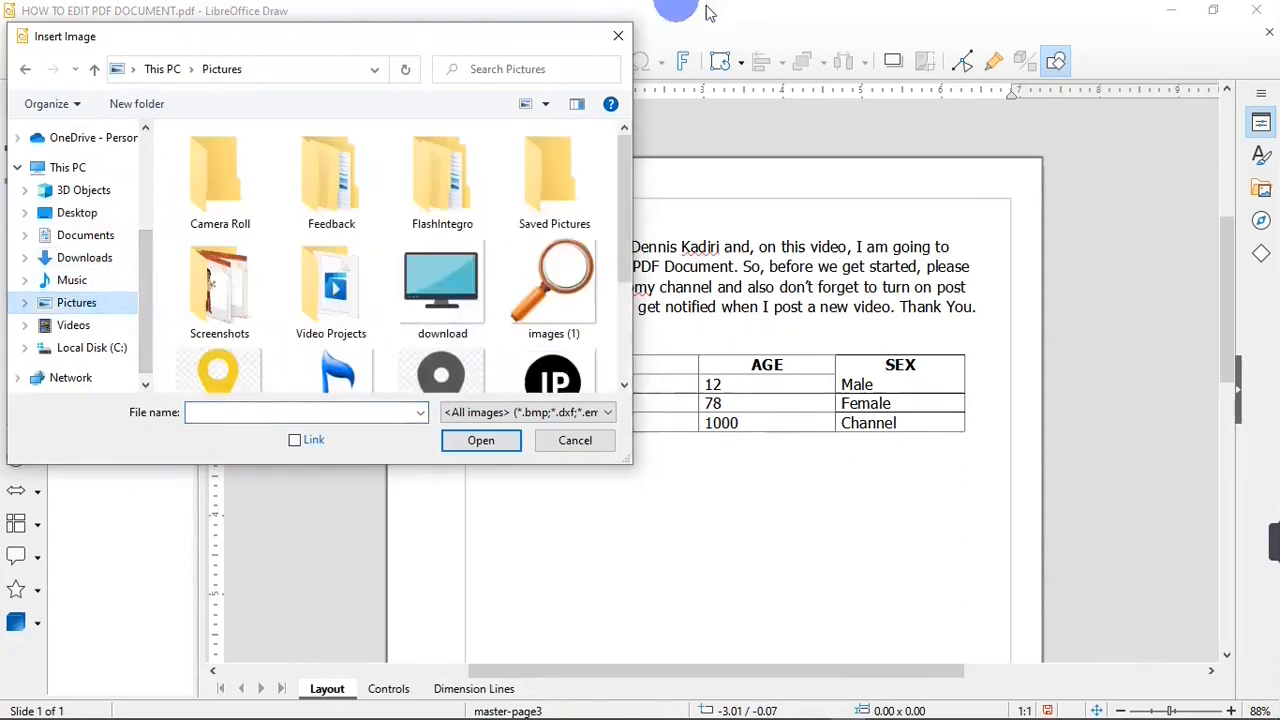
{"action": "left_click", "coordinate": [581, 268]}
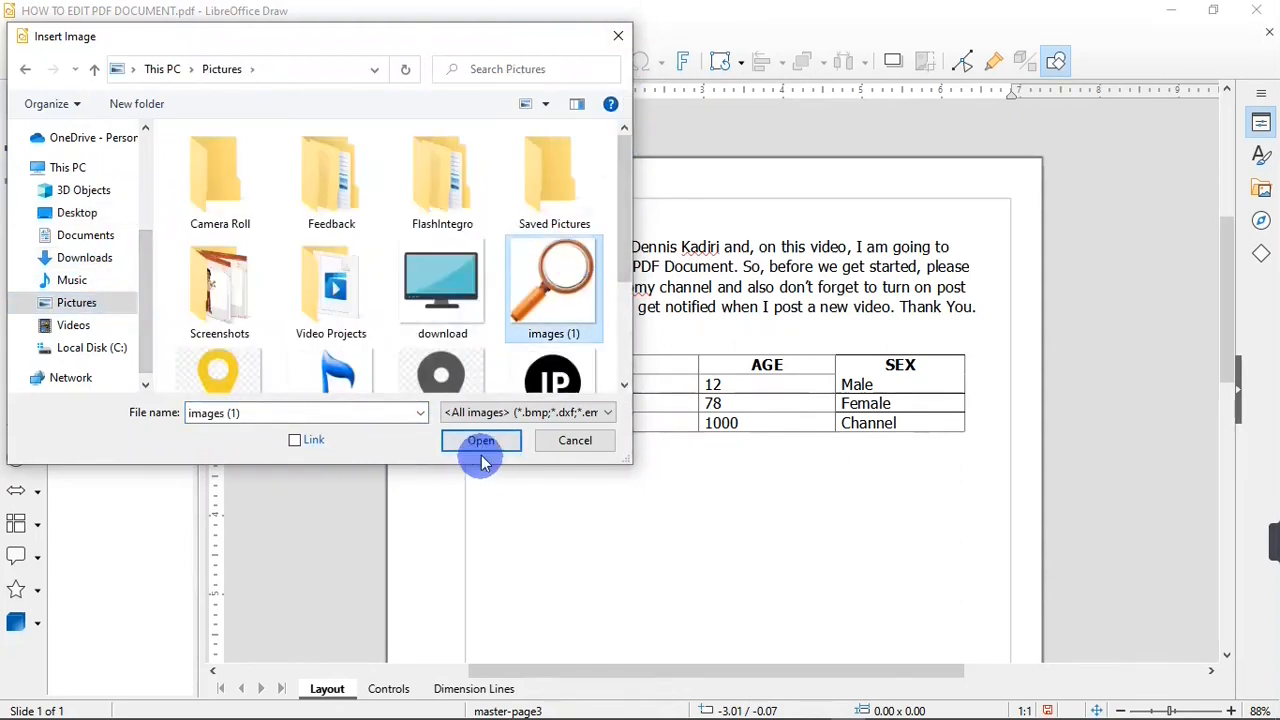
{"action": "left_click", "coordinate": [616, 41]}
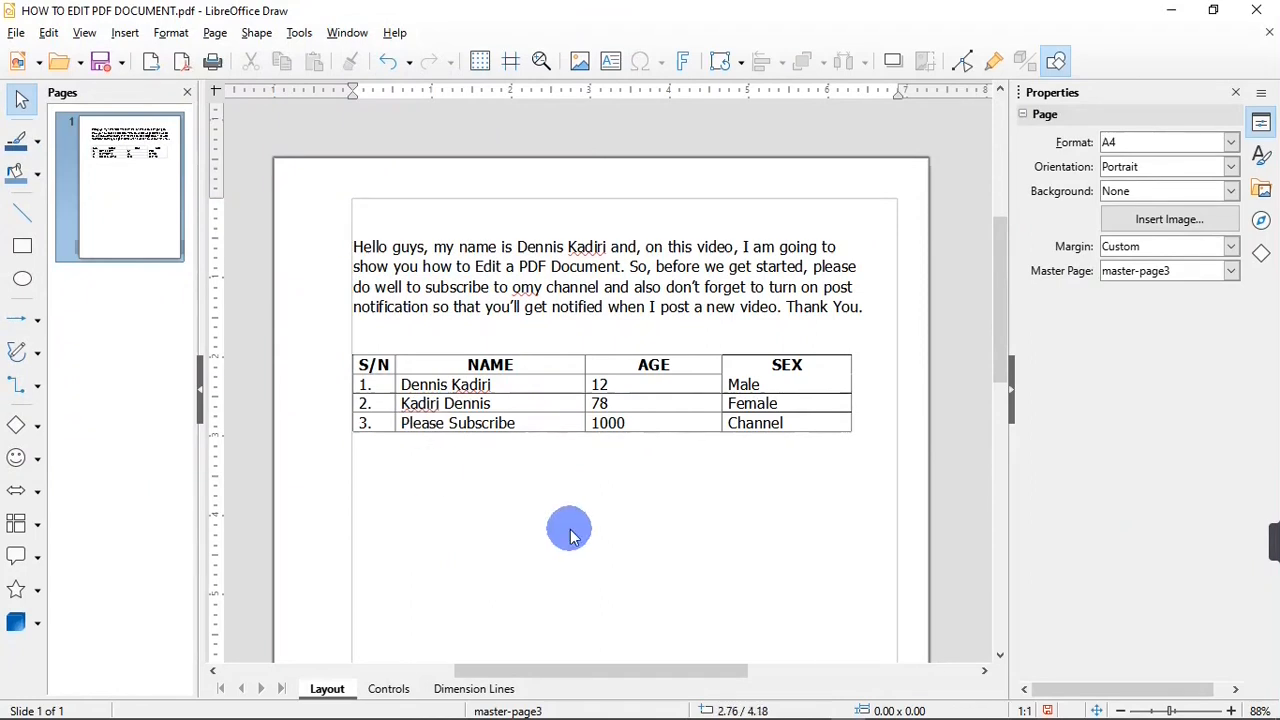
- Export the edited document as a PDF named pdf on the Desktop with the default PDF options, and open the exported file from the desktop
{"action": "left_click", "coordinate": [17, 33]}
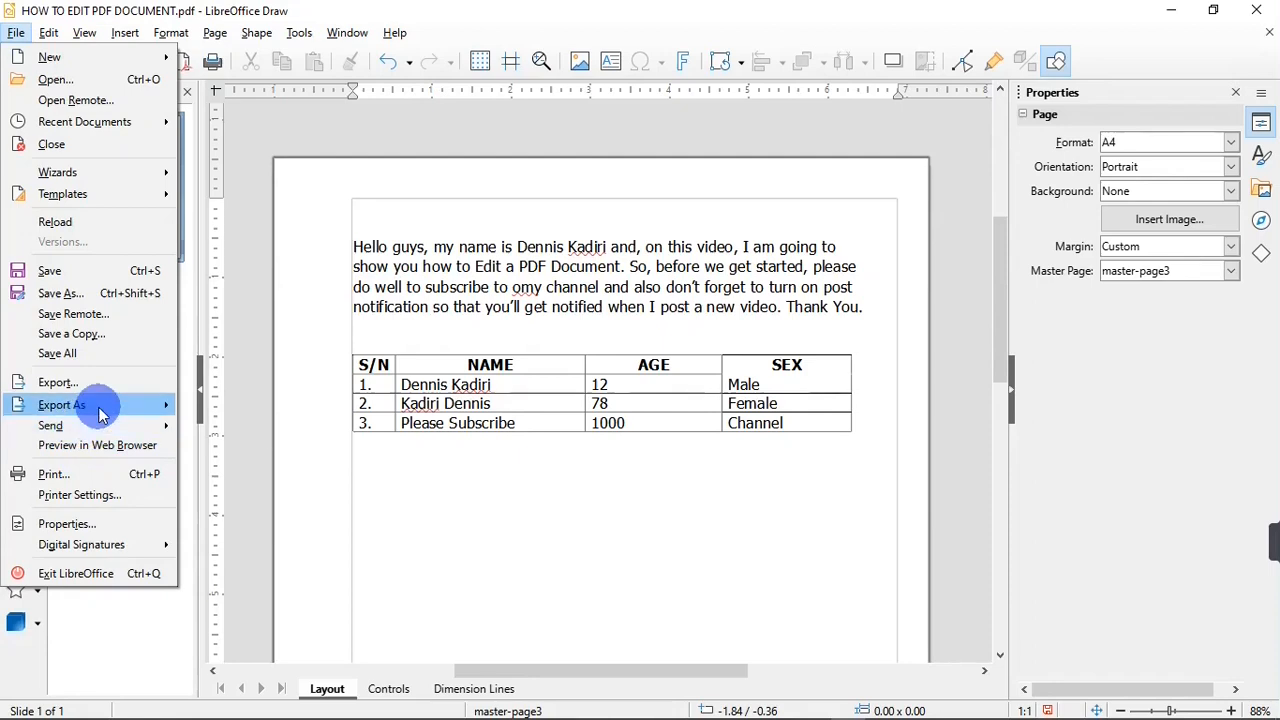
{"action": "mouse_move", "coordinate": [92, 404]}
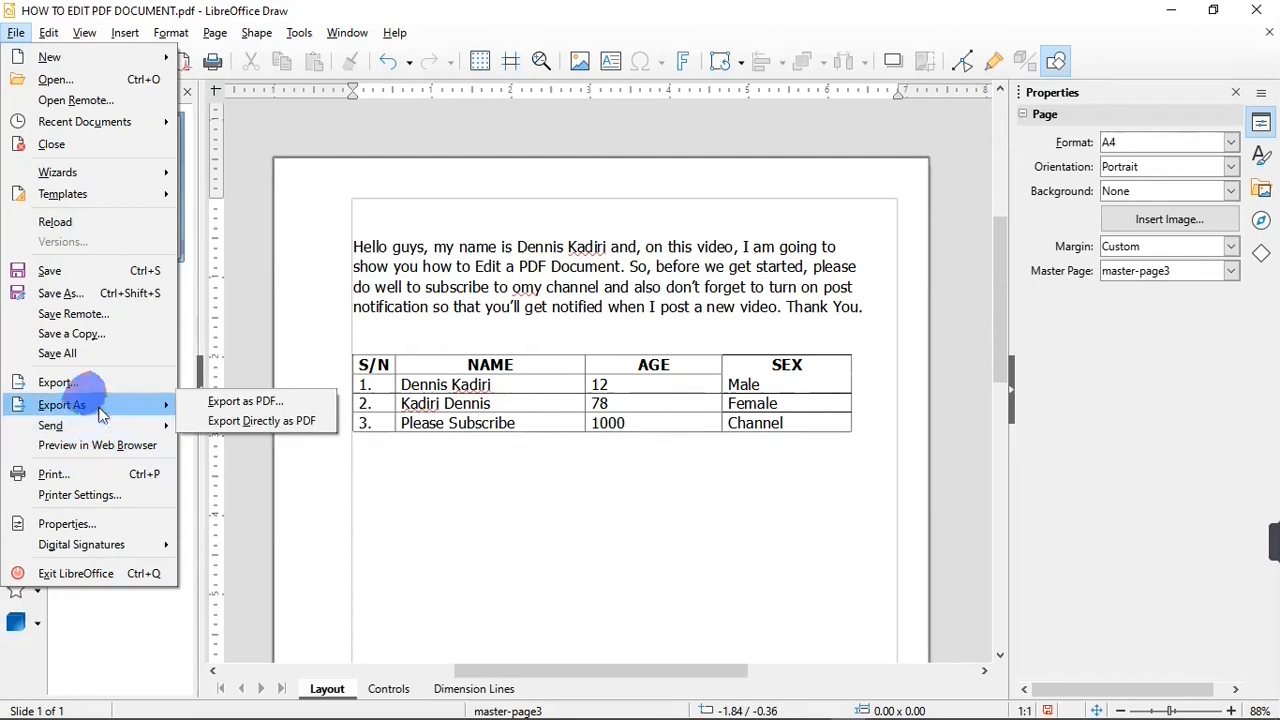
{"action": "left_click", "coordinate": [224, 405]}
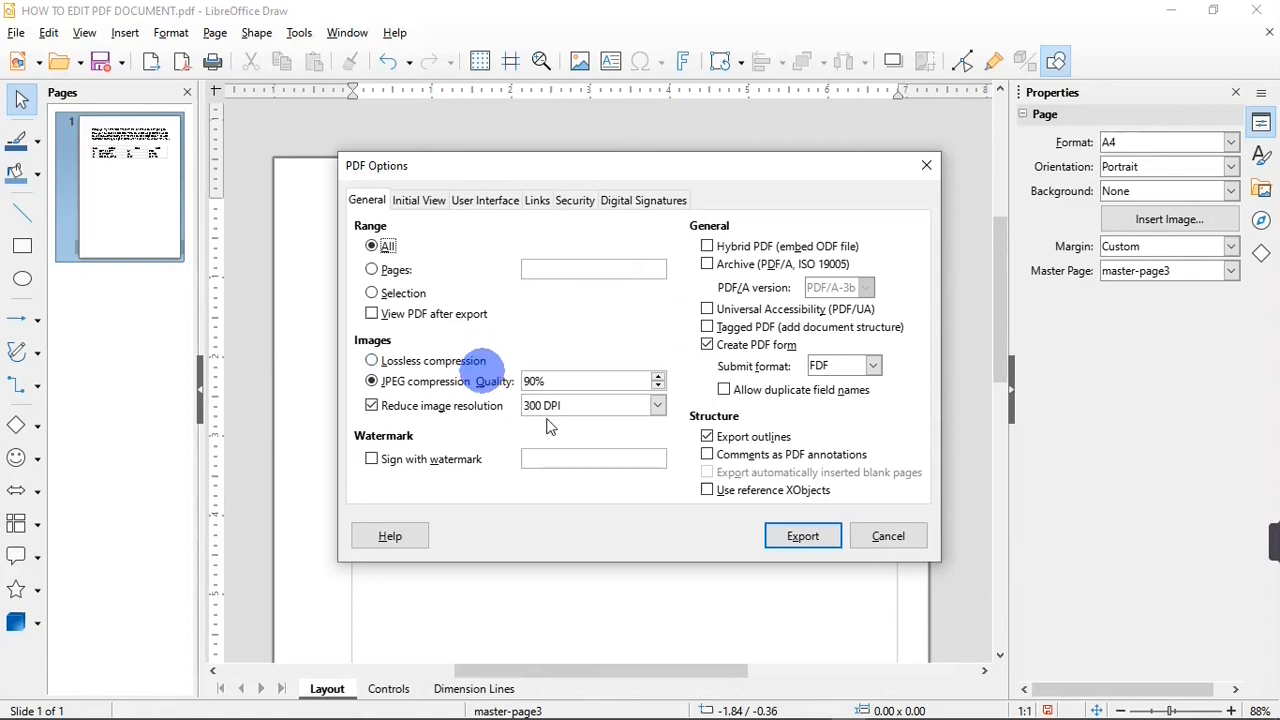
{"action": "left_click", "coordinate": [800, 537]}
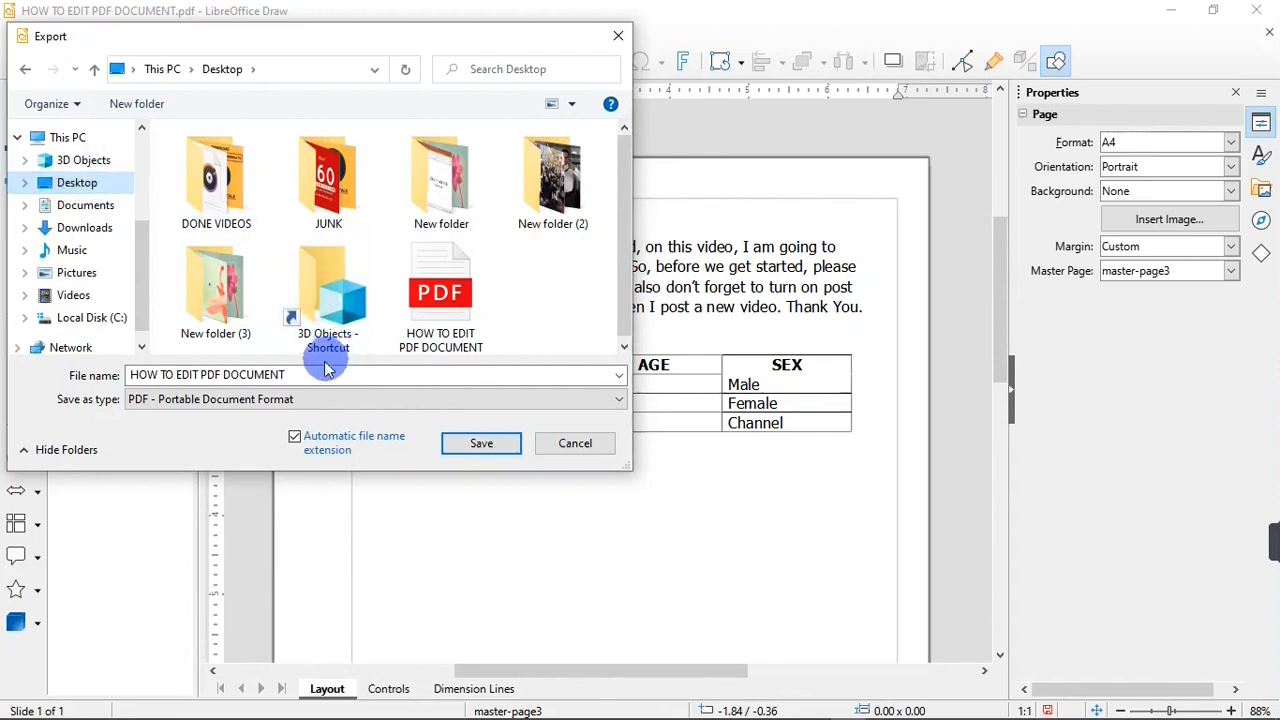
{"action": "left_click_drag", "start_coordinate": [300, 371], "coordinate": [5, 368]}
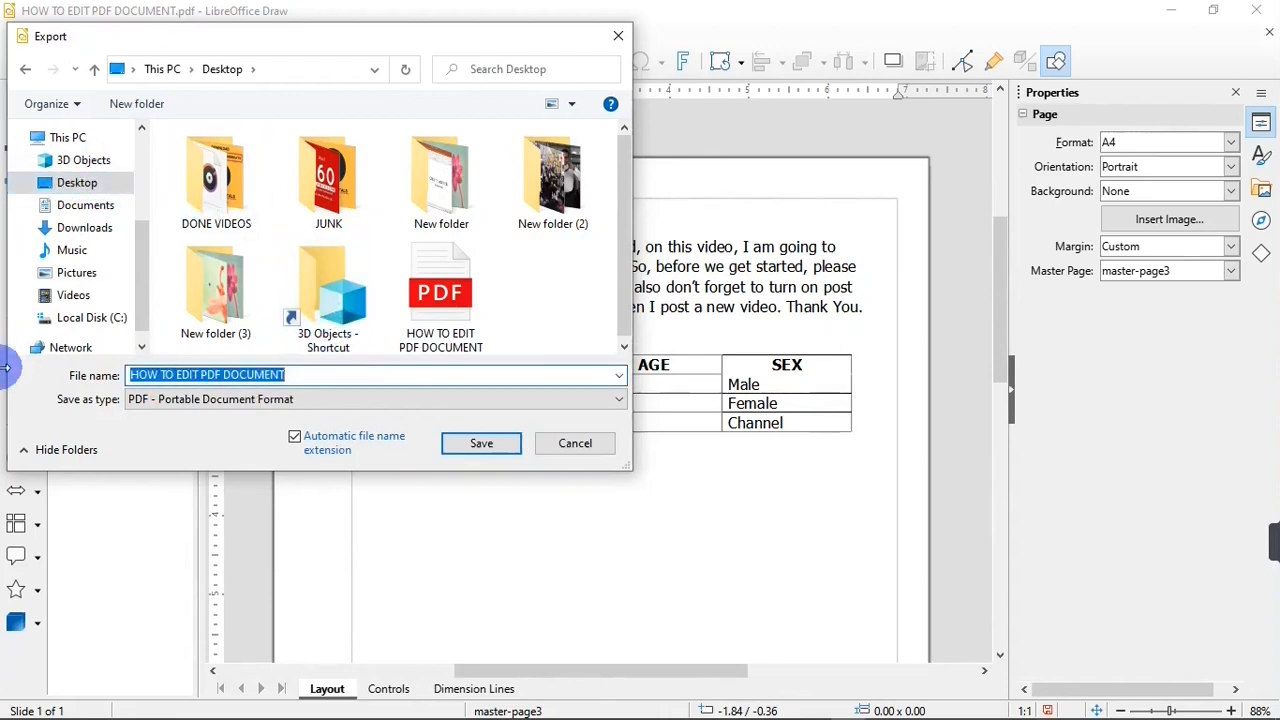
{"action": "type", "text": "pdf"}
{"action": "left_click", "coordinate": [481, 443]}
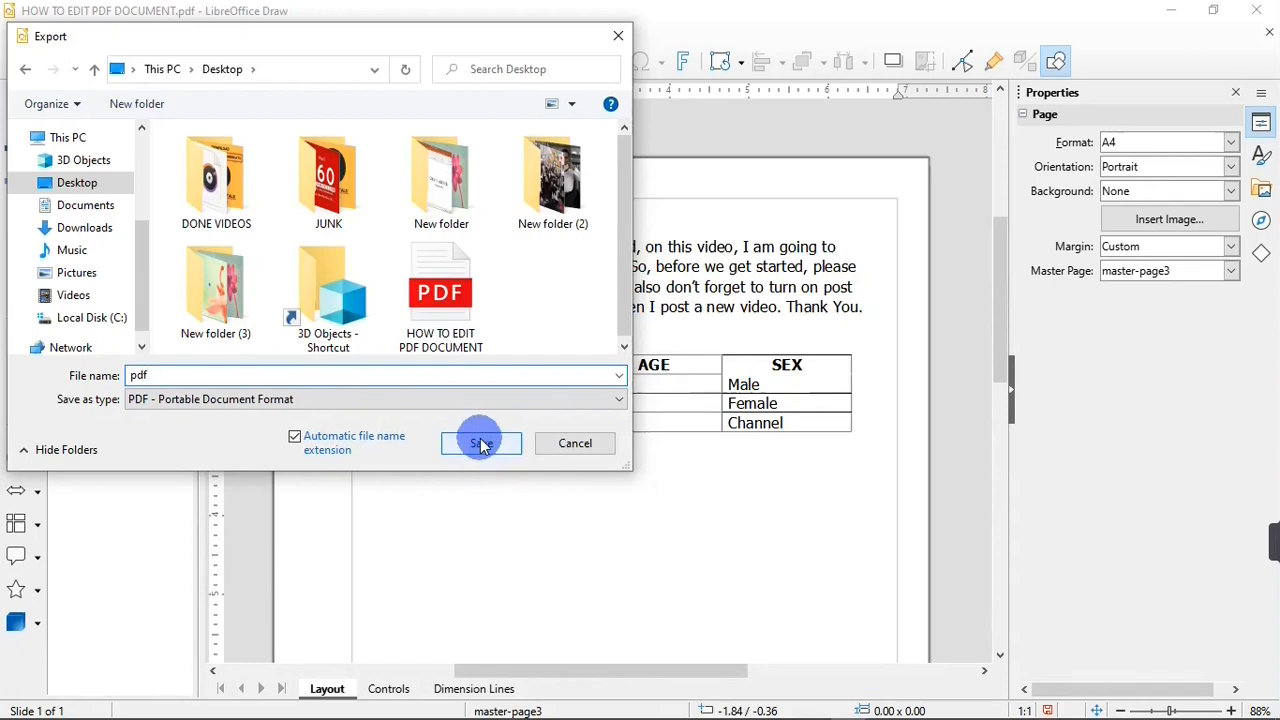
{"action": "left_click", "coordinate": [1170, 12]}
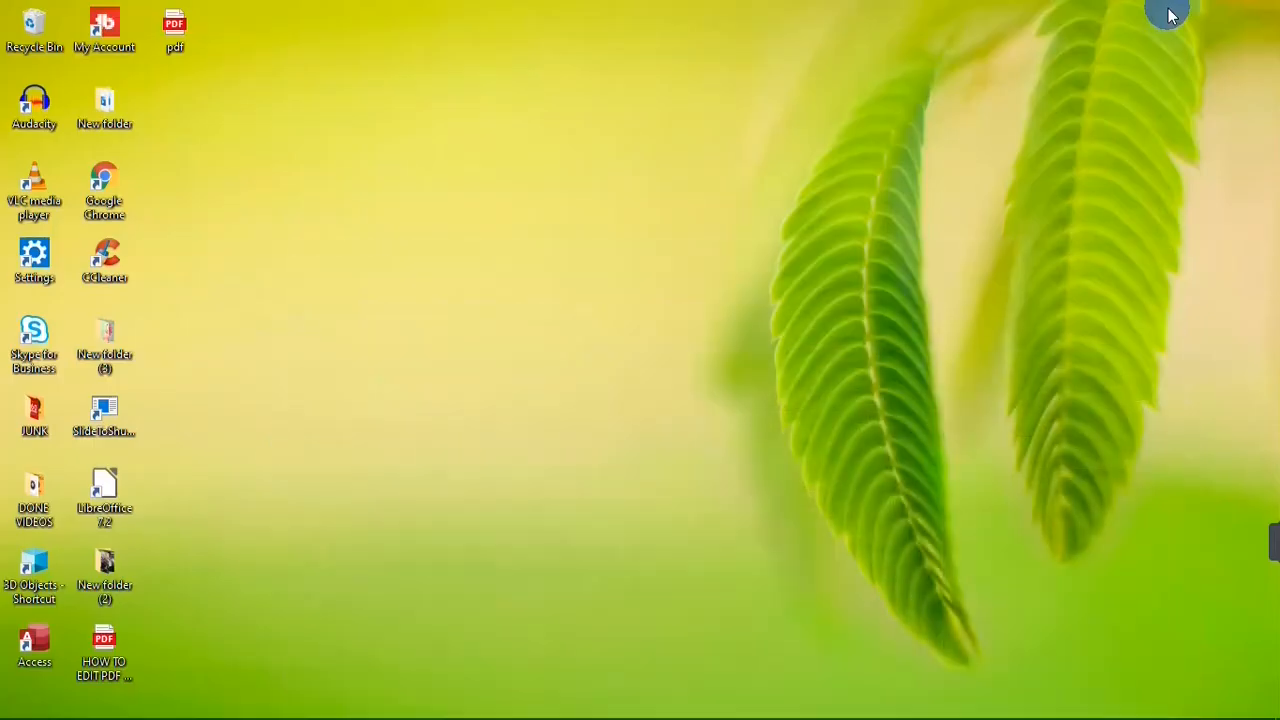
{"action": "double_click", "coordinate": [176, 30]}
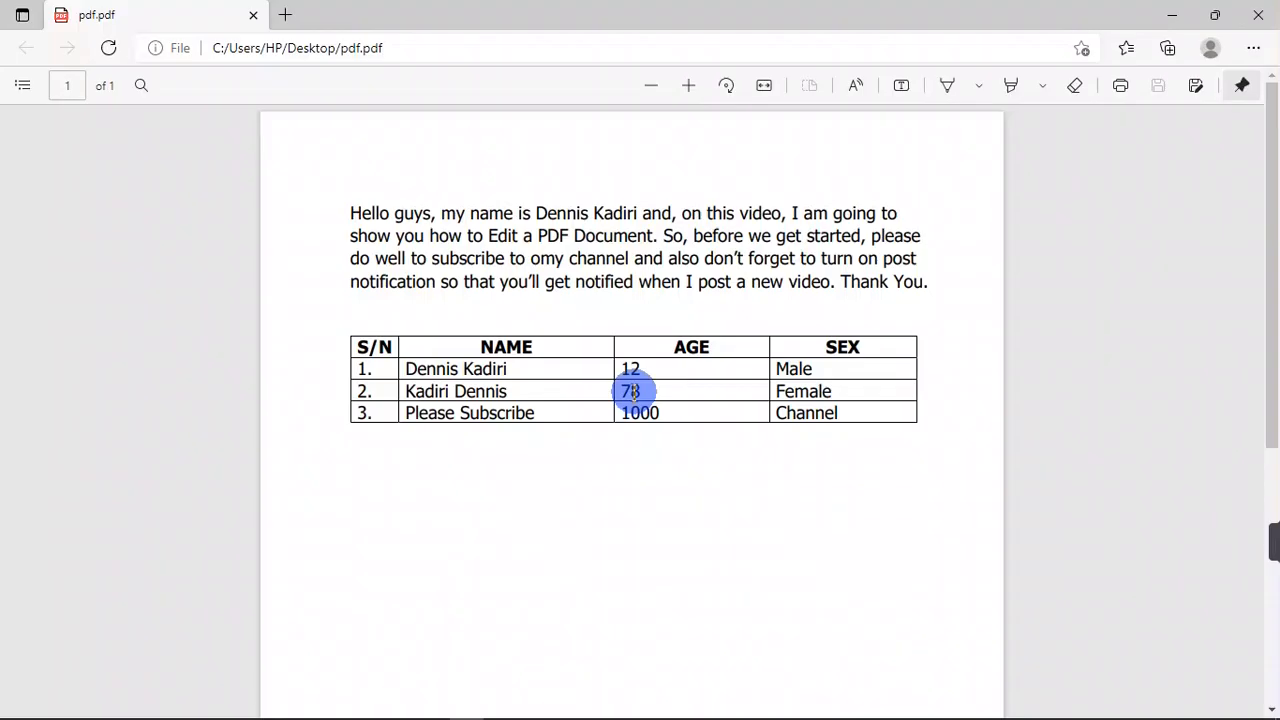